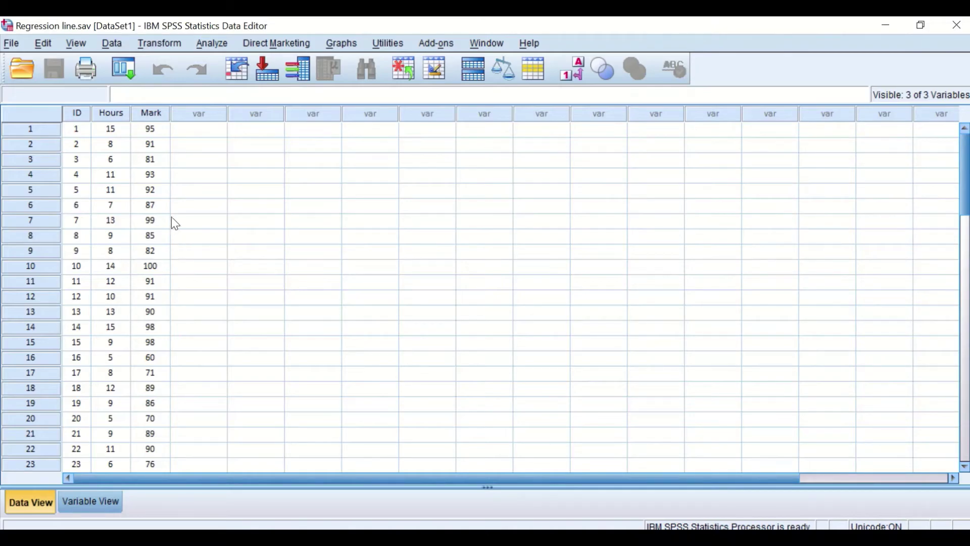
Review the ID, Hours and Mark values from the first to the last case in the dataset
scroll(172, 213, "down", 3)
scroll(169, 208, "down", 9)
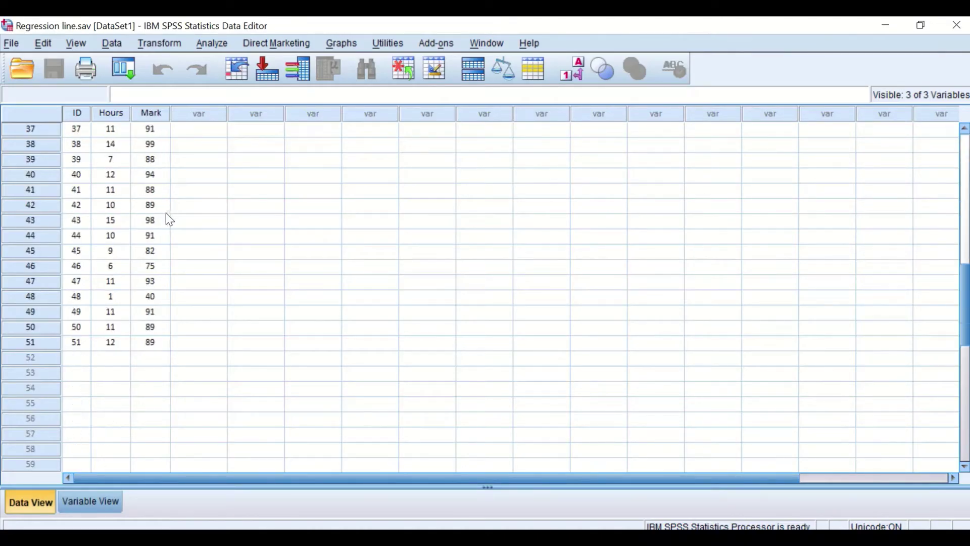
scroll(99, 352, "up", 12)
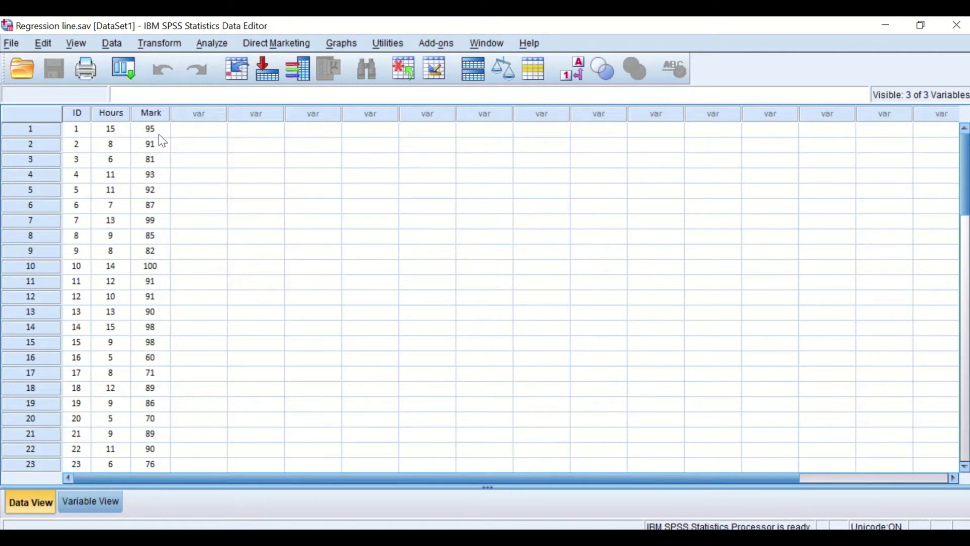
scroll(199, 154, "down", 1)
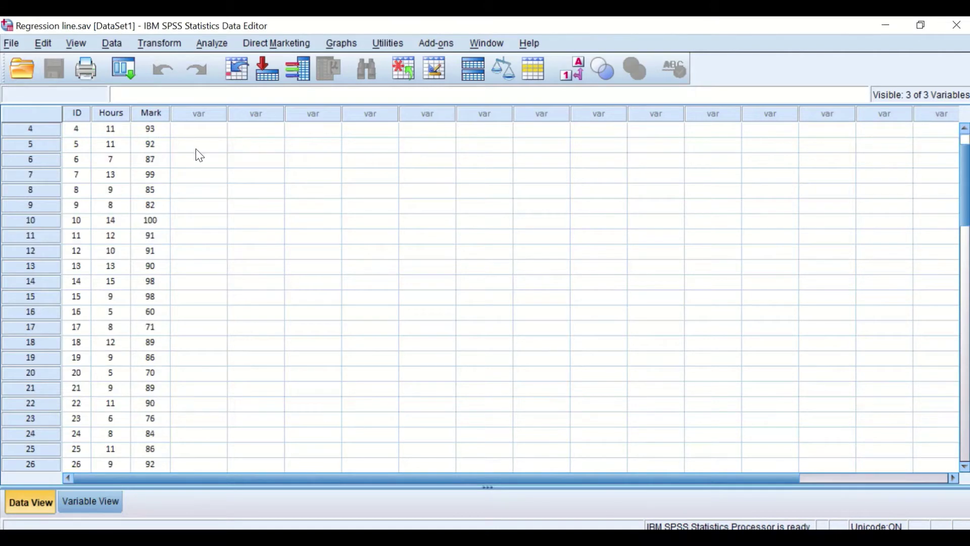
scroll(199, 155, "down", 9)
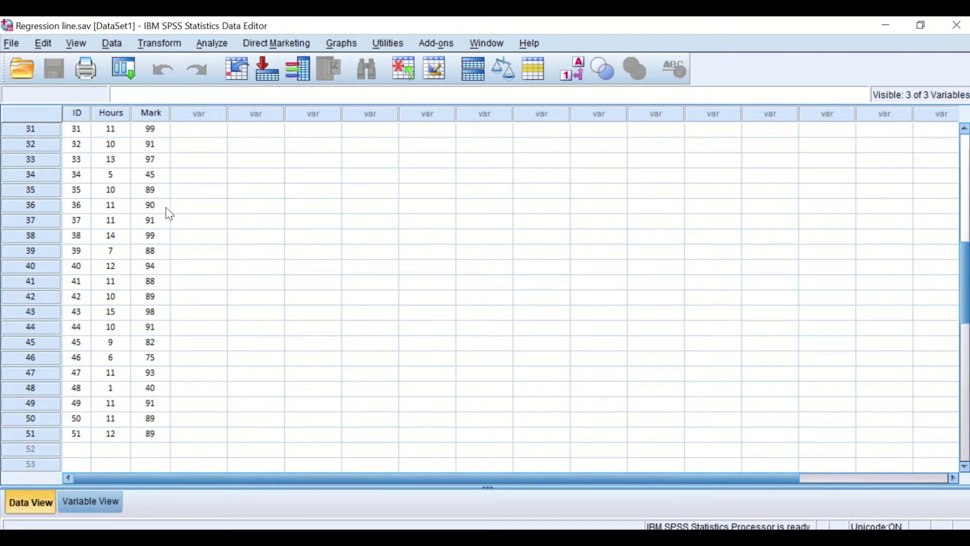
scroll(166, 207, "up", 9)
scroll(164, 204, "up", 1)
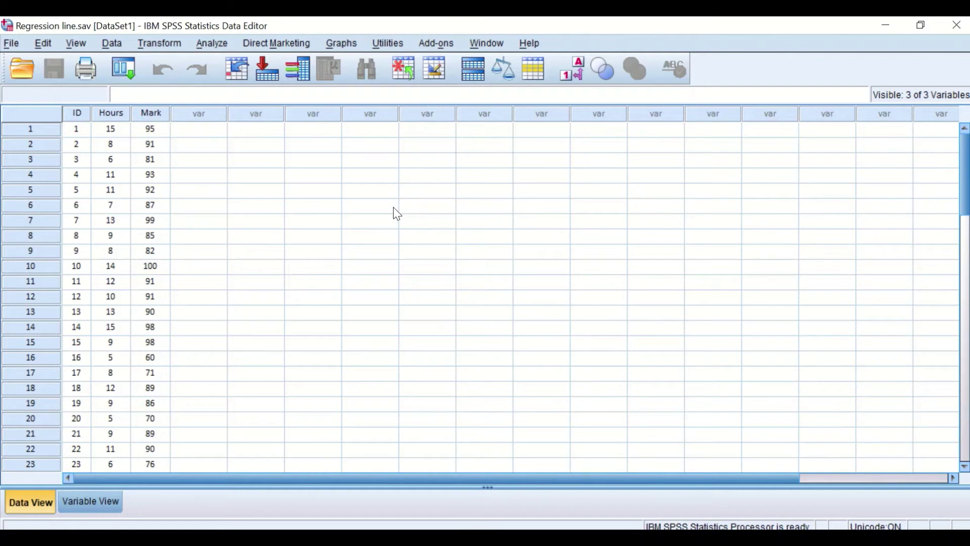
Start defining a simple scatterplot from the legacy scatter/dot charts
left_click(340, 45)
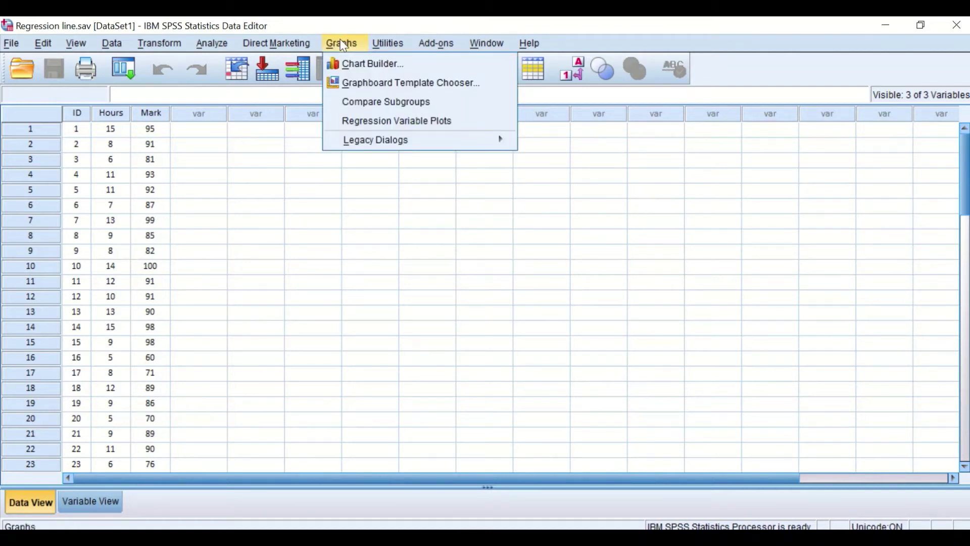
mouse_move(370, 144)
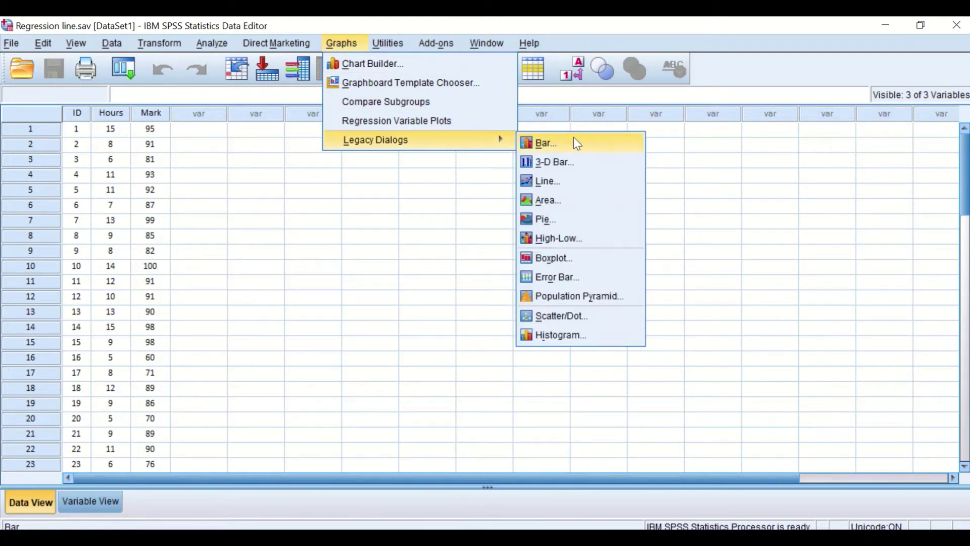
left_click(569, 316)
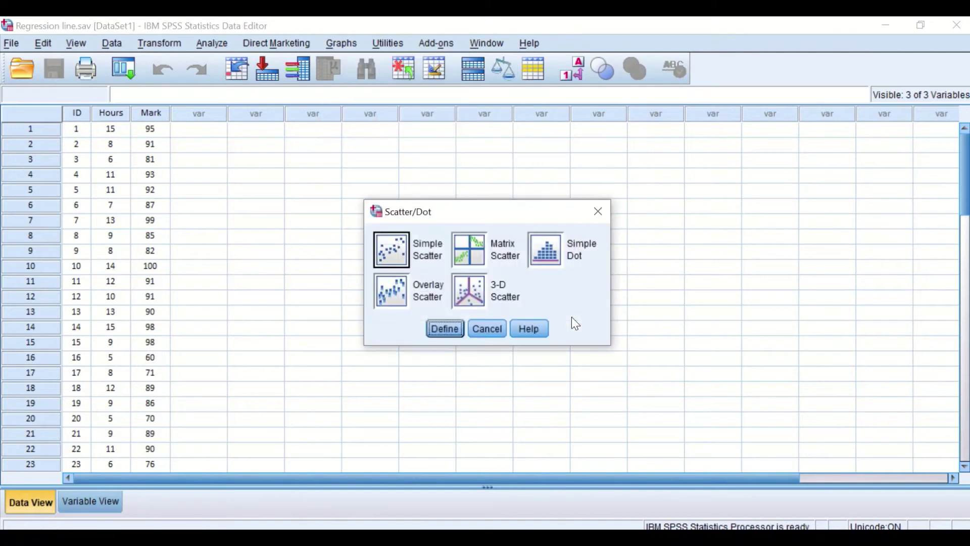
left_click(390, 254)
left_click(446, 330)
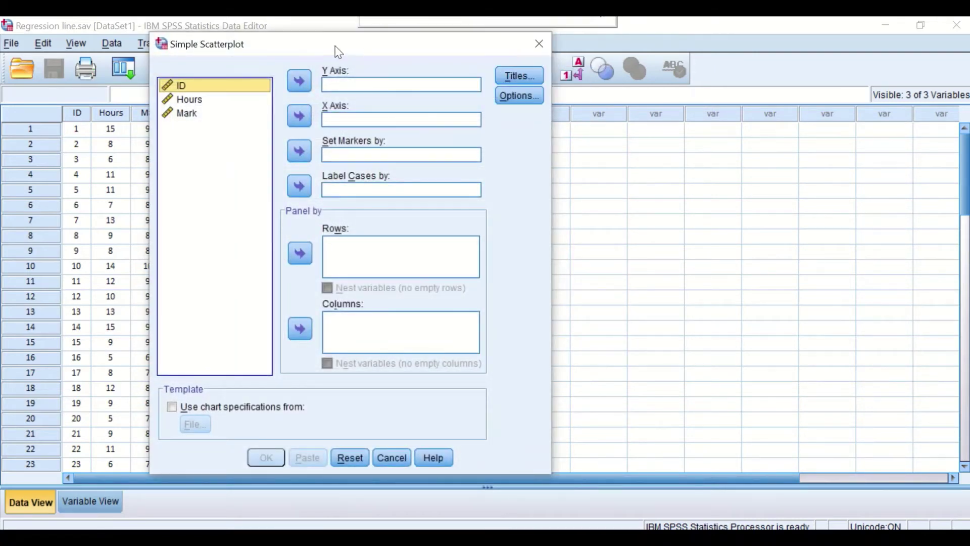
left_click_drag(335, 47, 450, 64)
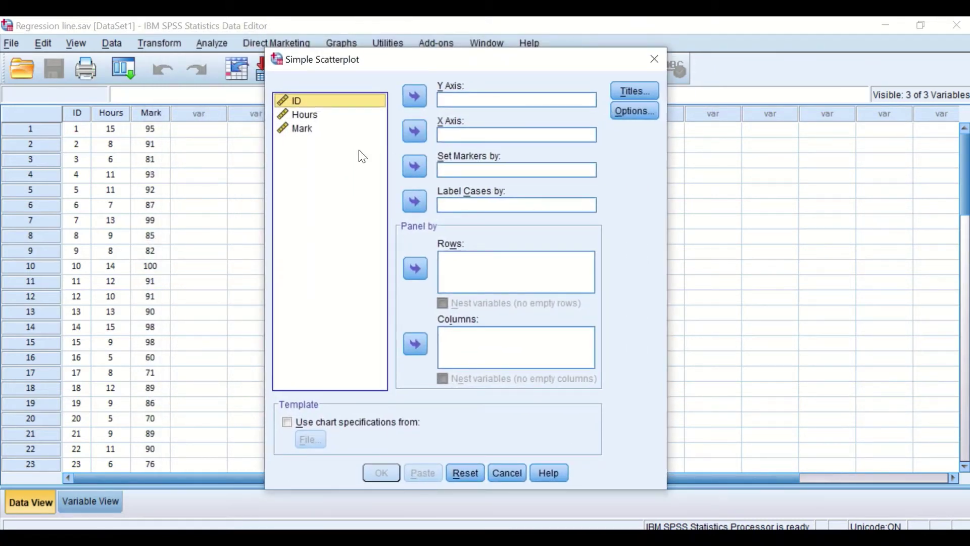
Assign Hours to the X axis and Mark to the Y axis of the scatterplot
left_click(304, 114)
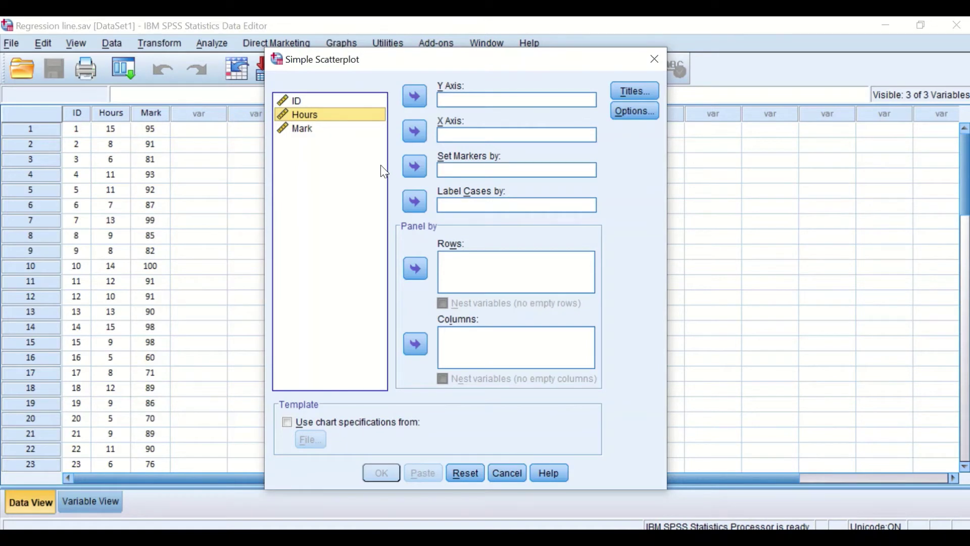
key("alt+x")
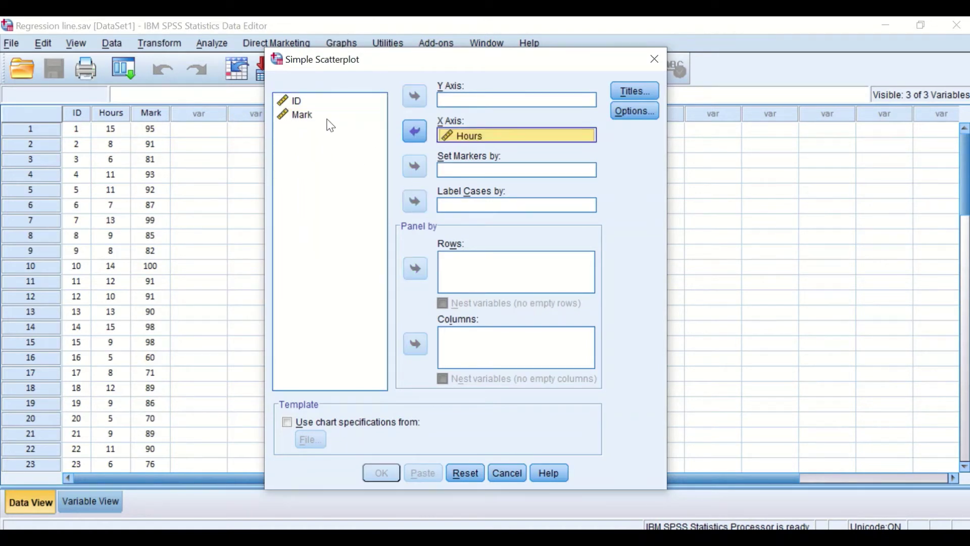
left_click(301, 118)
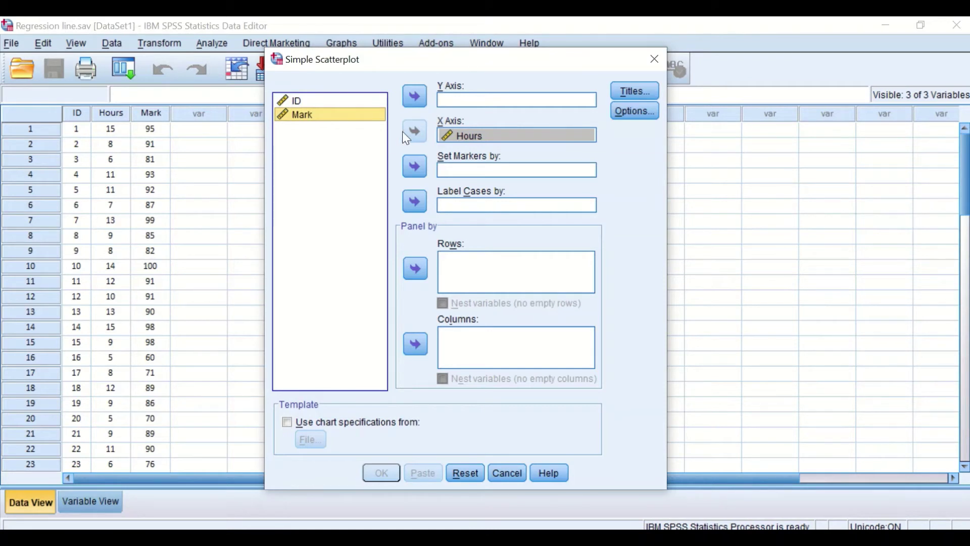
left_click(419, 102)
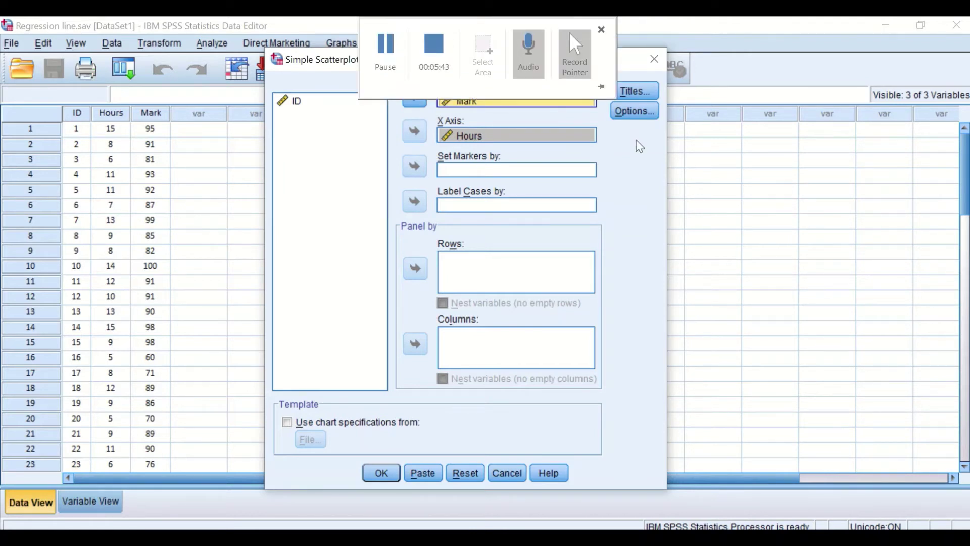
Give the scatterplot the first title line "Hrs v Mark" and generate the chart
left_click(641, 91)
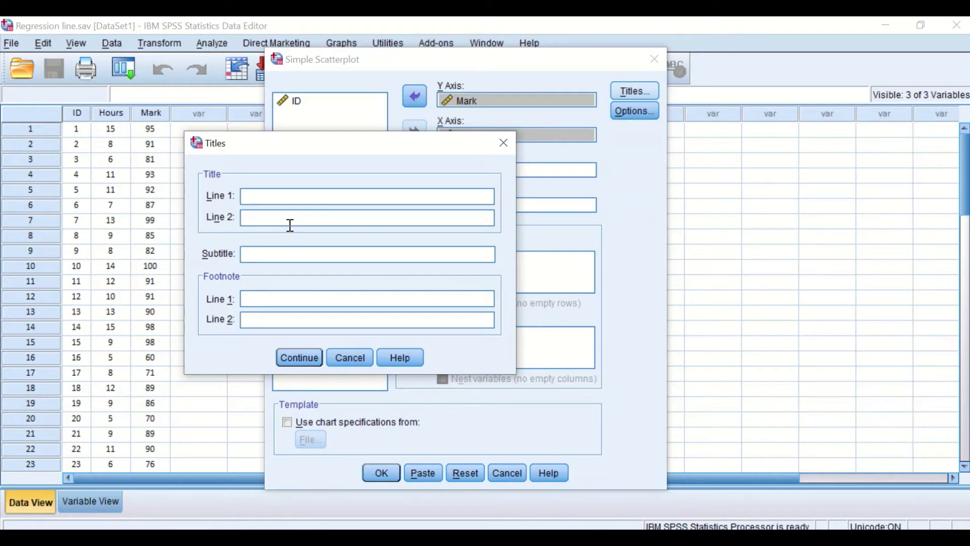
type("Hrs v Mark")
left_click(297, 357)
left_click(373, 470)
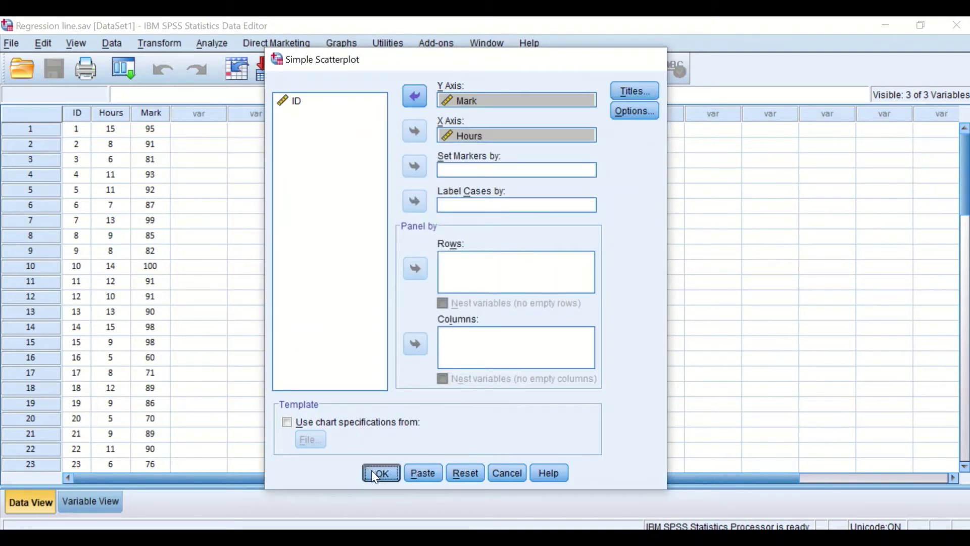
Examine the pattern of points in the Hrs v Mark scatterplot down to its Hours axis
scroll(494, 273, "down", 2)
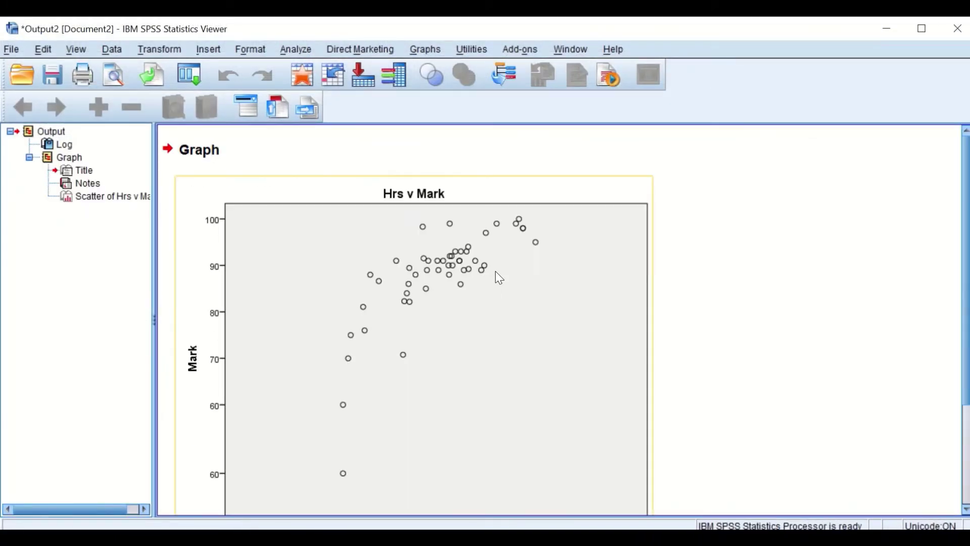
scroll(526, 288, "down", 2)
scroll(529, 291, "up", 2)
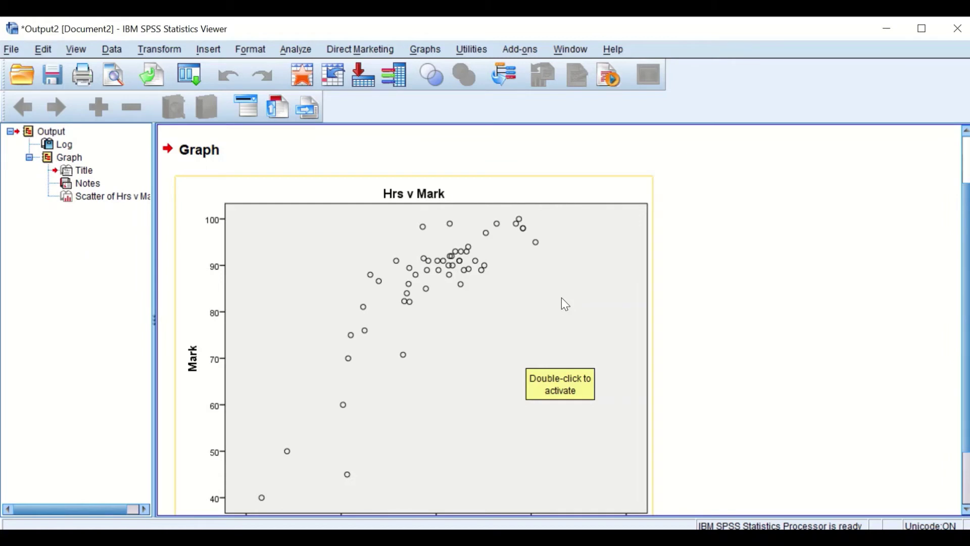
scroll(529, 312, "down", 2)
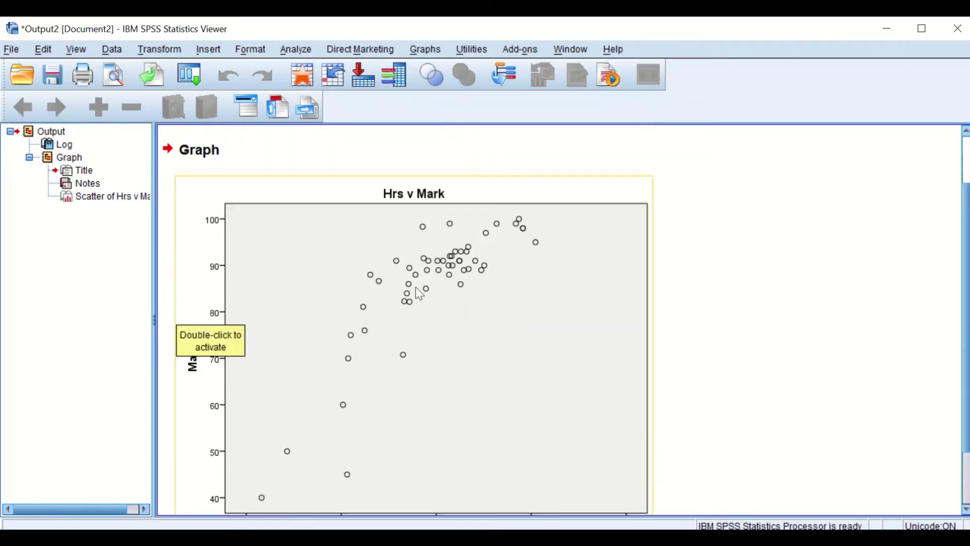
scroll(414, 294, "up", 3)
scroll(532, 256, "down", 3)
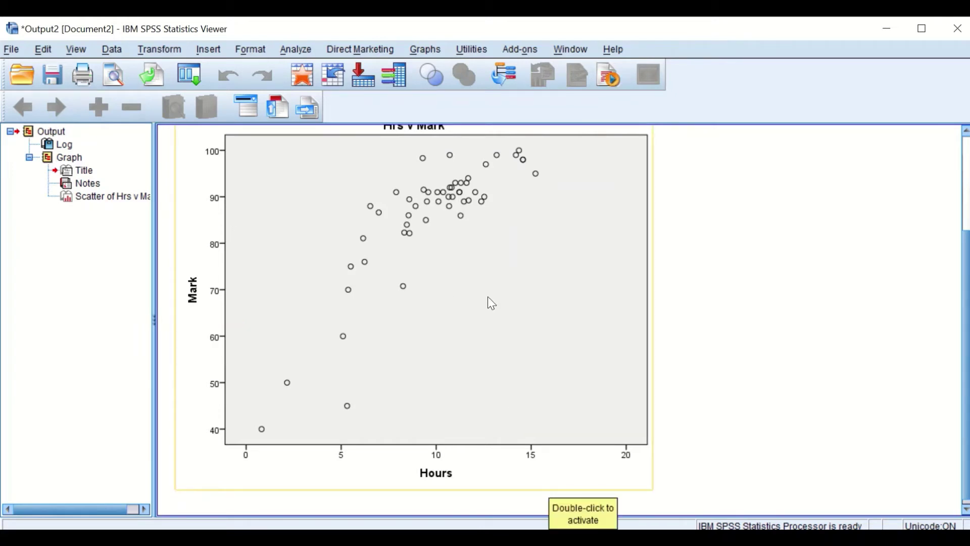
scroll(489, 299, "up", 2)
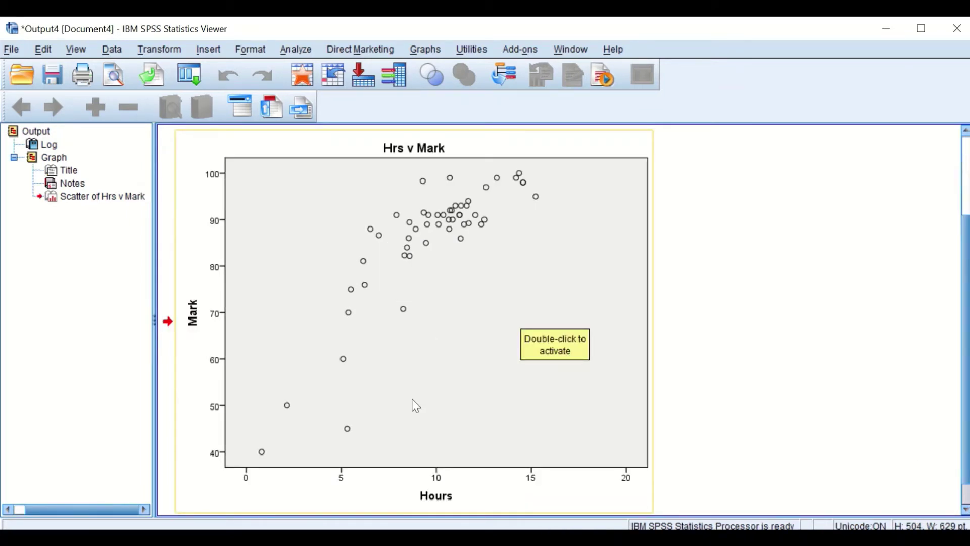
Open the scatterplot for editing and set the plot area's fill and border colours to white
double_click(415, 406)
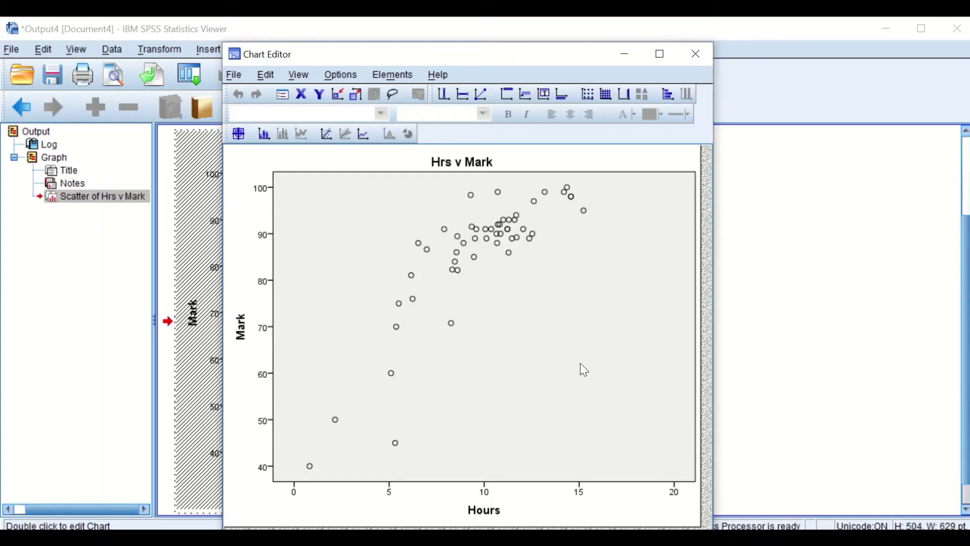
double_click(568, 333)
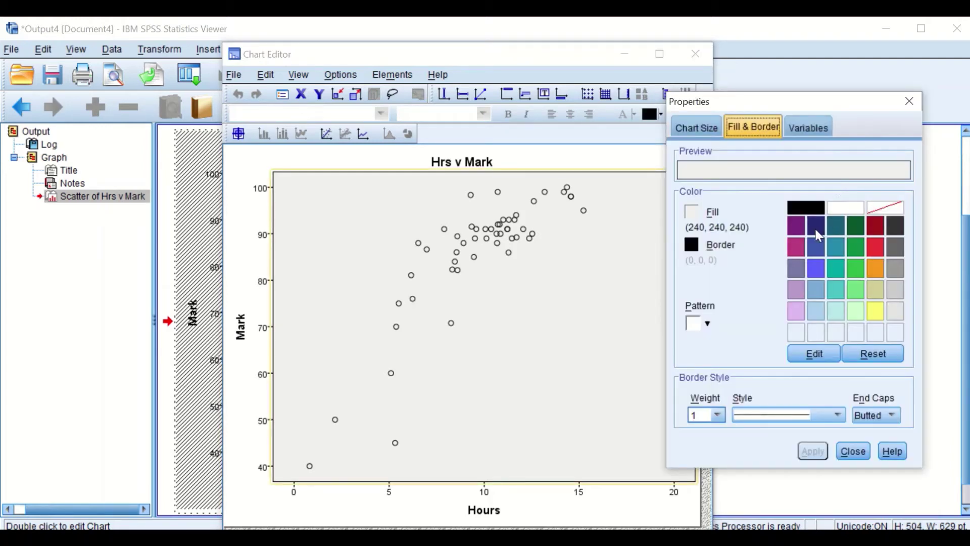
left_click(728, 222)
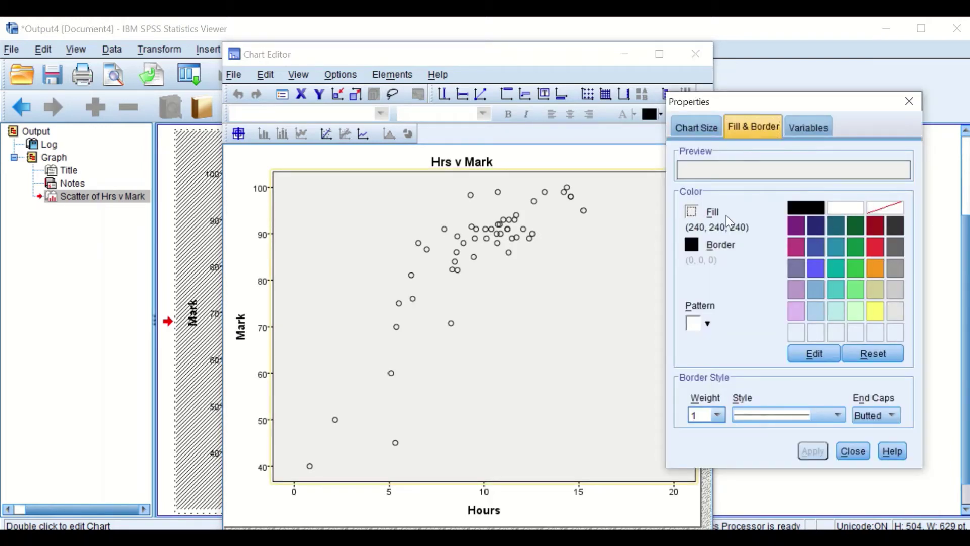
left_click(833, 207)
left_click(694, 252)
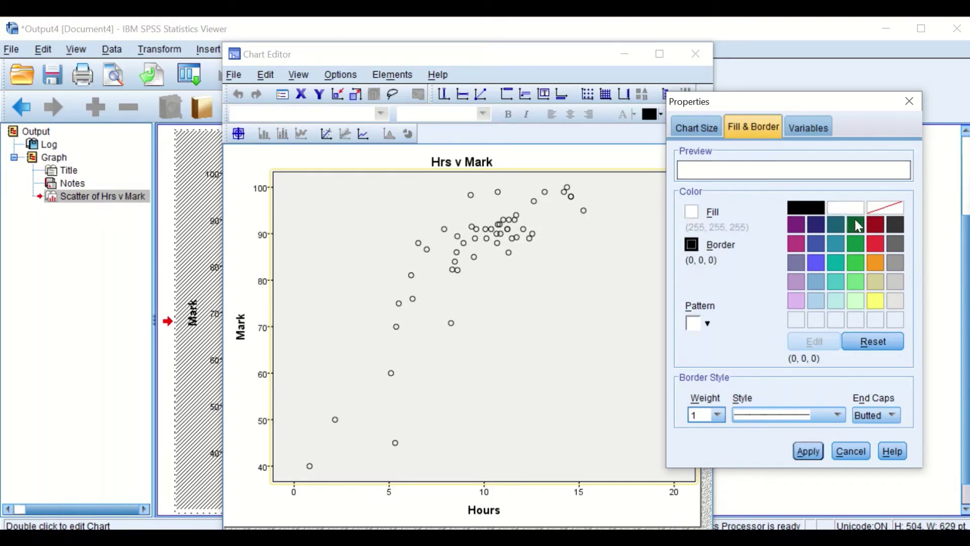
left_click(844, 208)
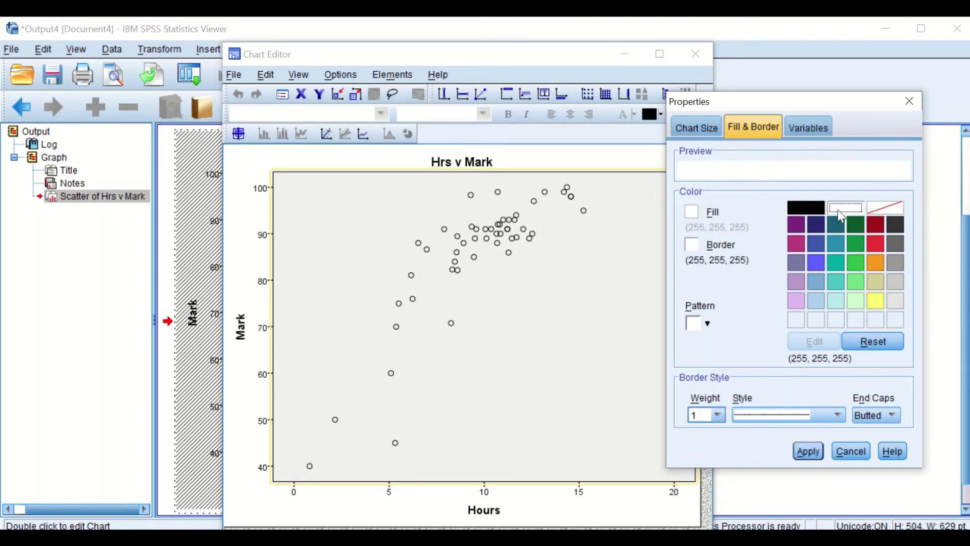
left_click(808, 452)
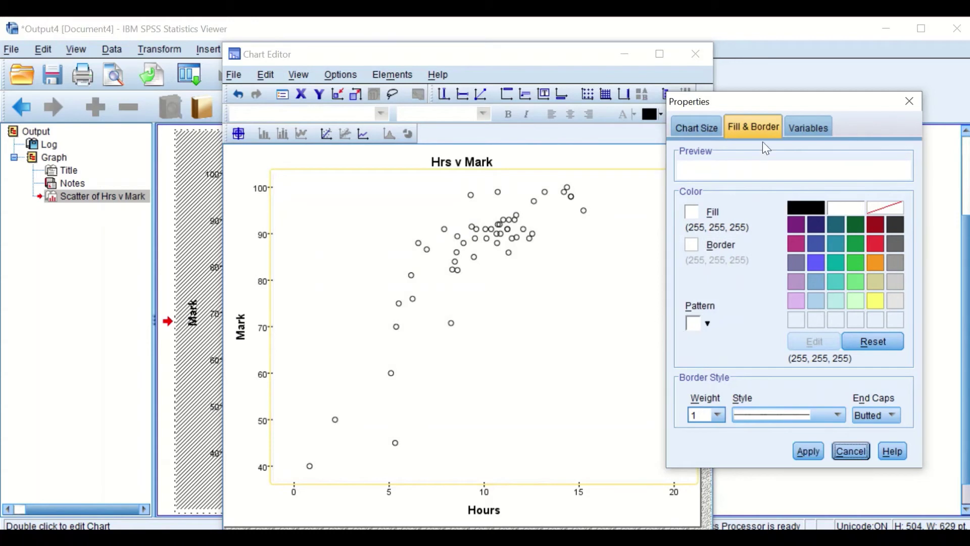
left_click(909, 101)
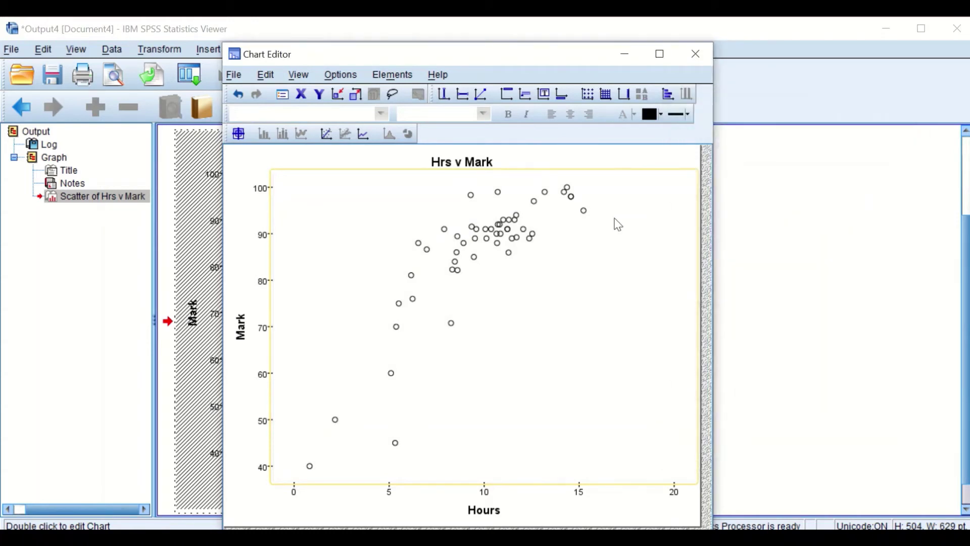
left_click(606, 170)
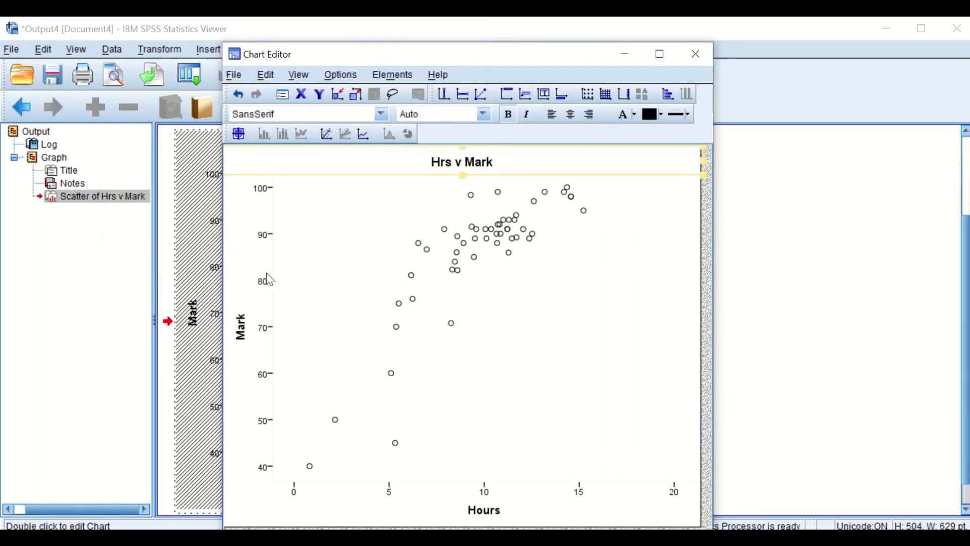
Set the line weight of the Mark (Y) axis to 2
double_click(274, 301)
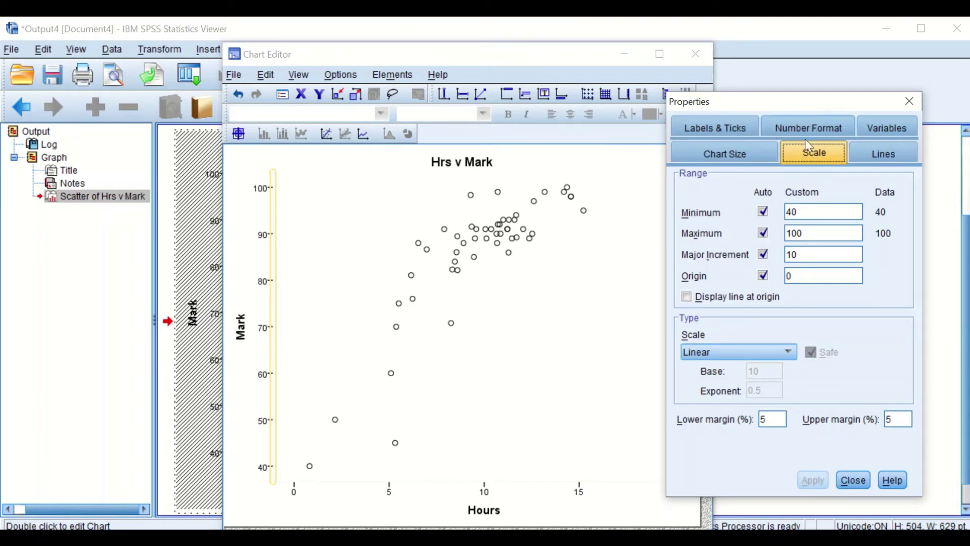
left_click(889, 157)
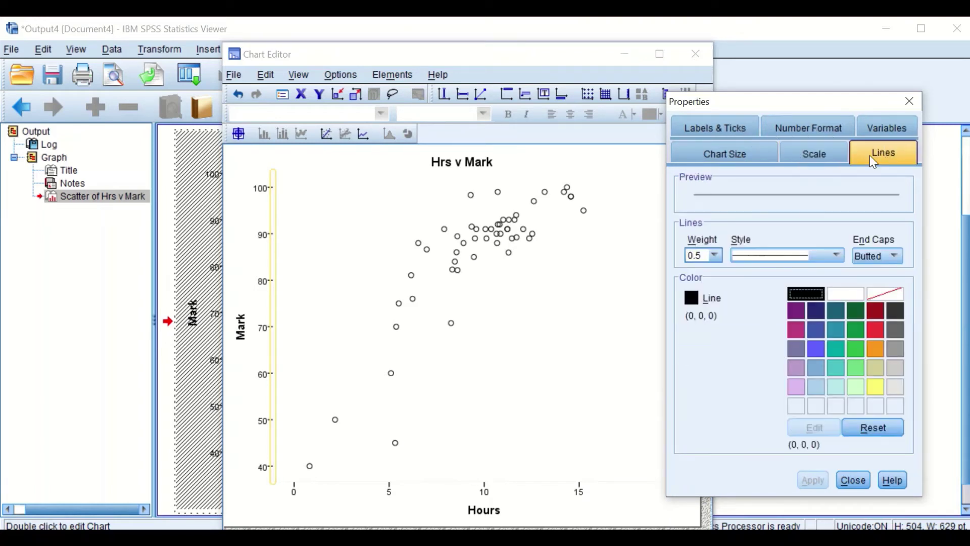
left_click(714, 256)
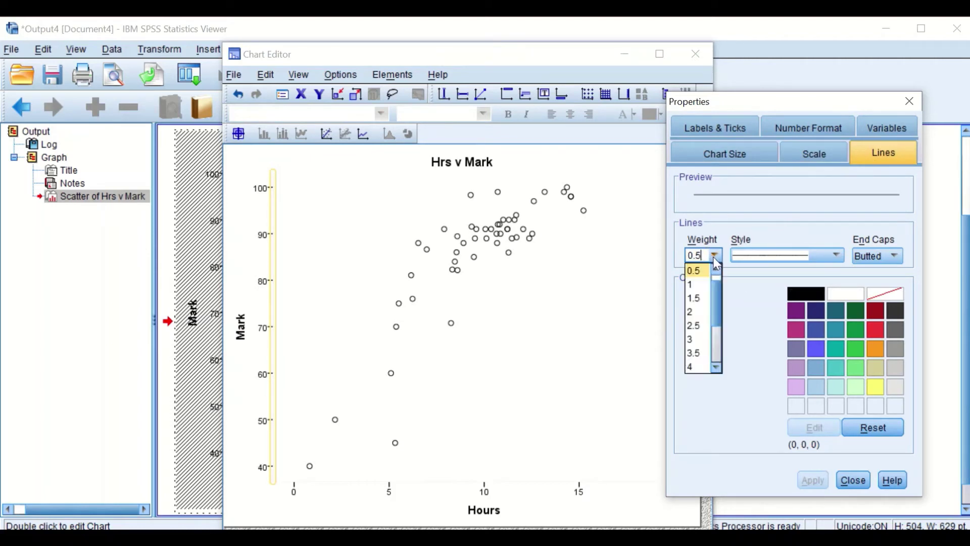
left_click(704, 312)
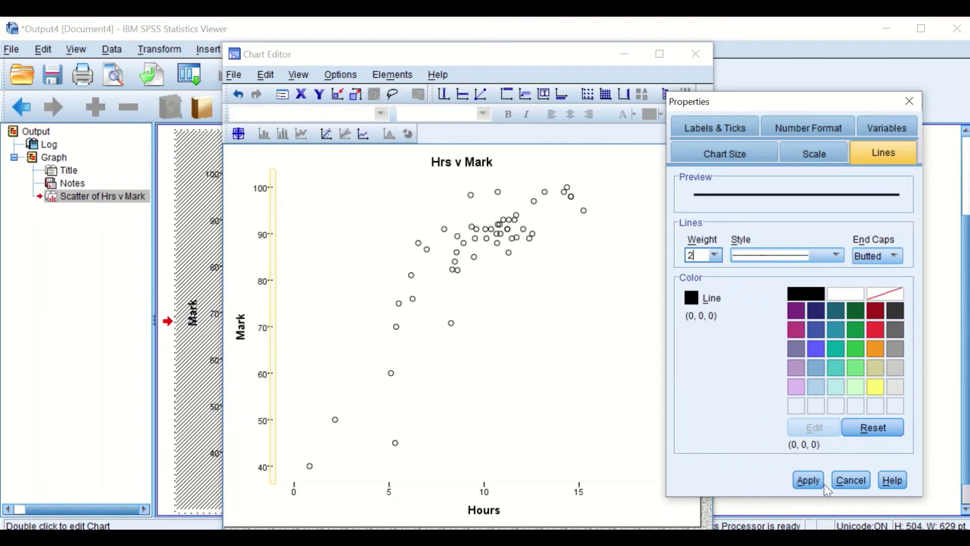
left_click(811, 481)
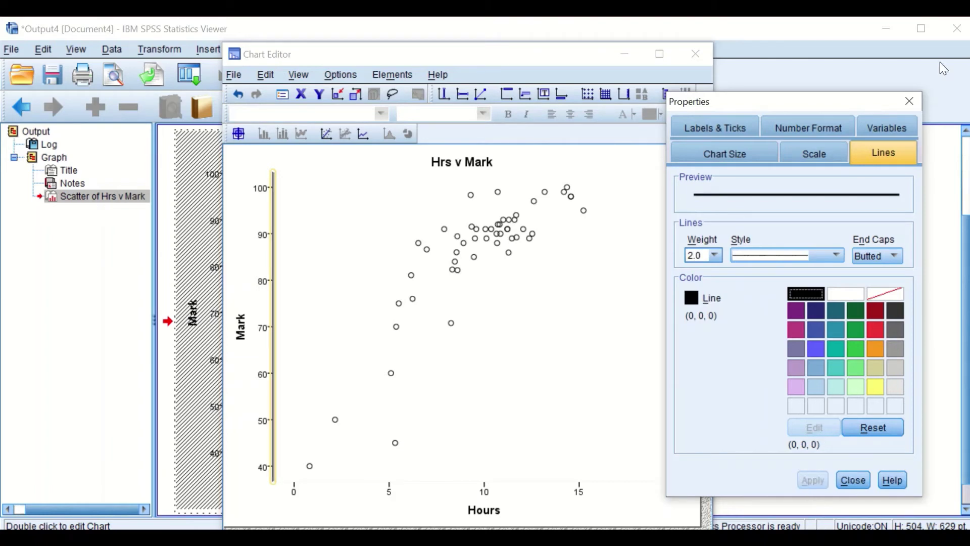
left_click(909, 101)
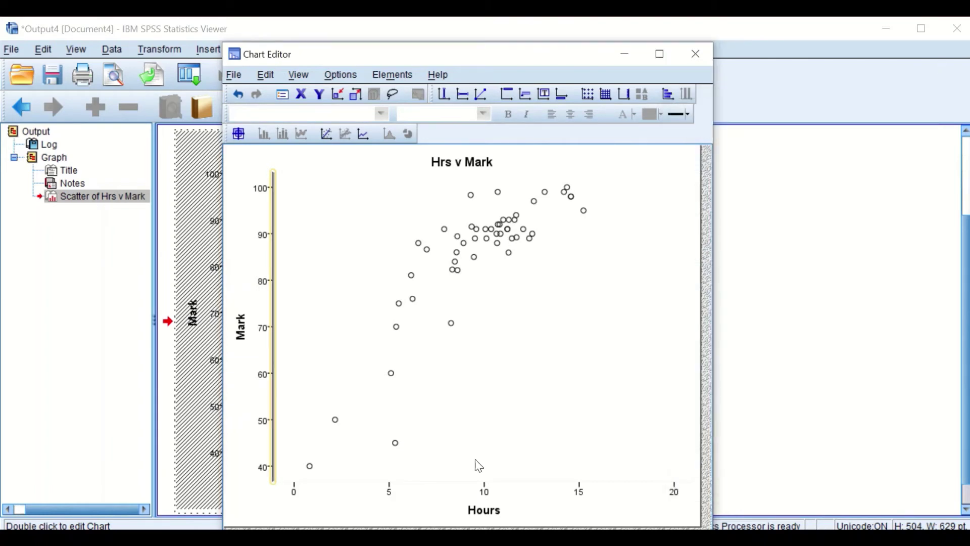
Set the line weight of the Hours (X) axis to 2
double_click(506, 483)
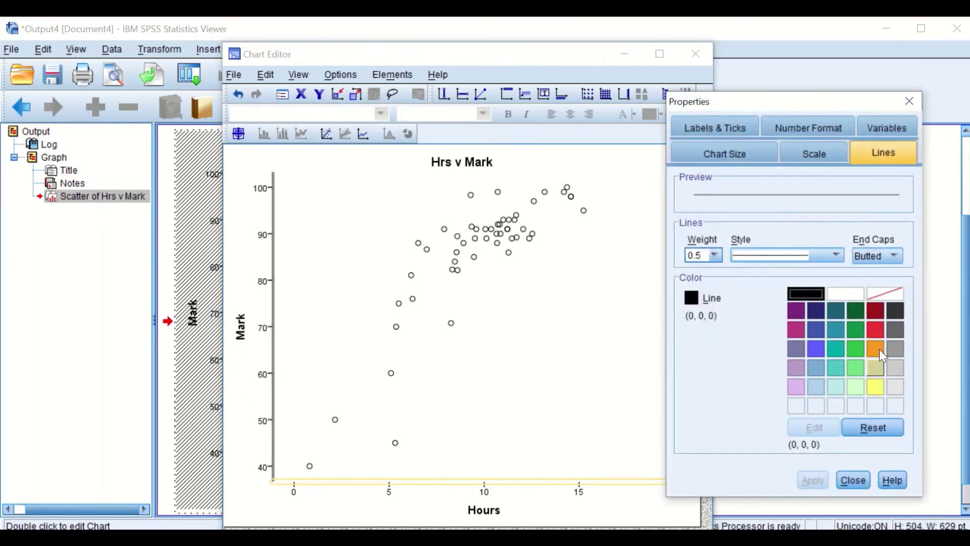
left_click(715, 256)
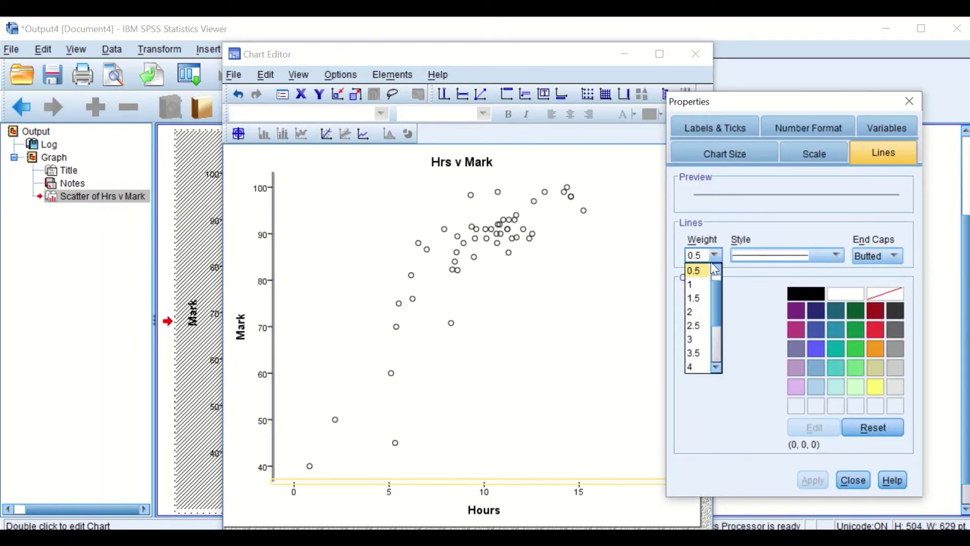
left_click(706, 308)
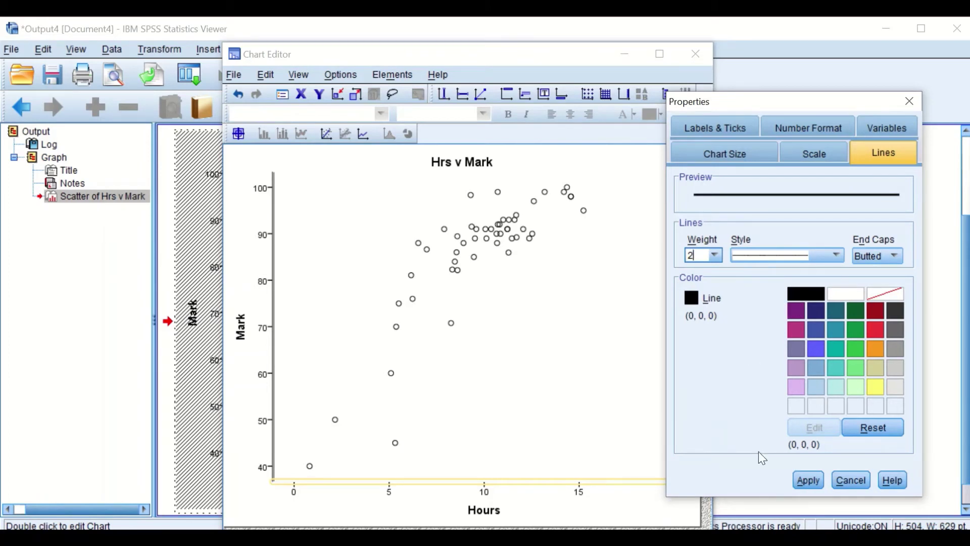
left_click(808, 479)
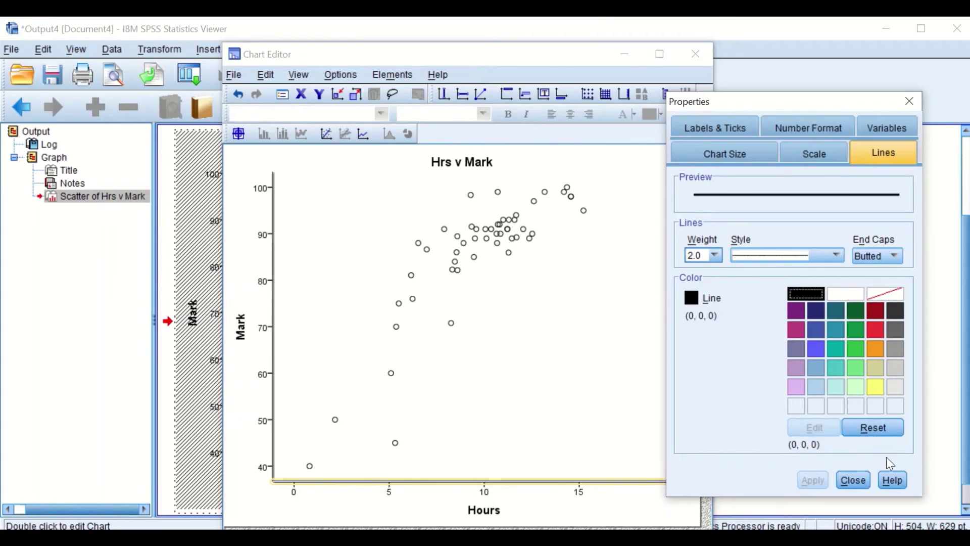
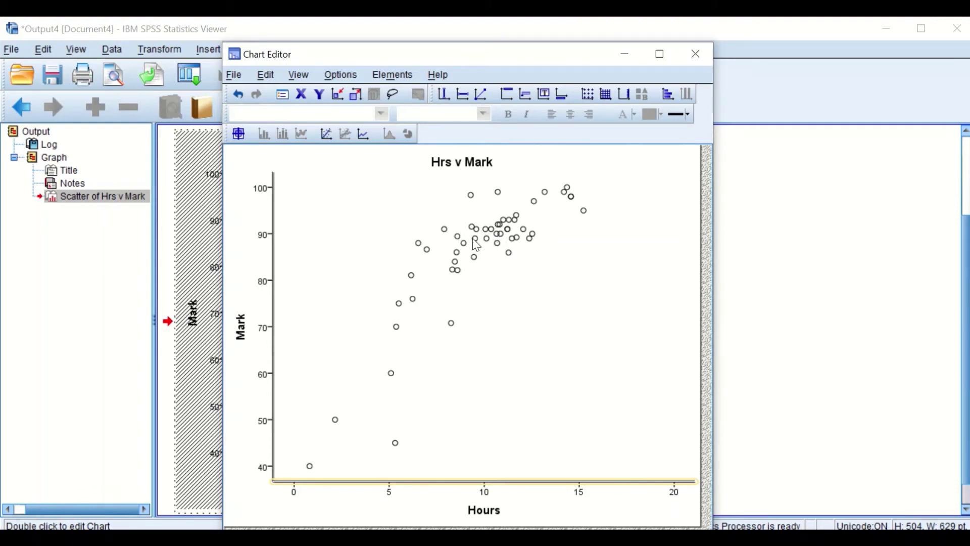
Format the scatterplot's data markers with size 3 and blue (62, 88, 172) for both fill and border
double_click(475, 240)
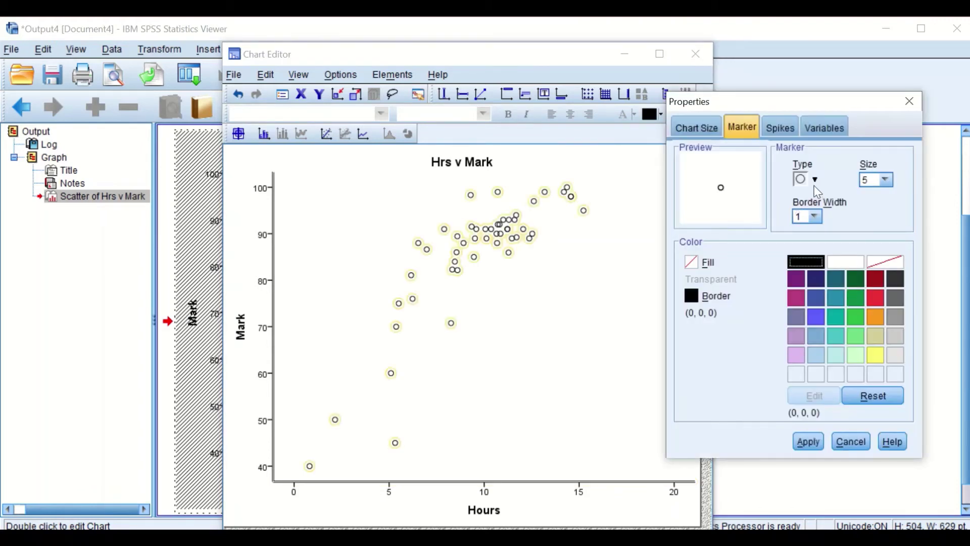
left_click(888, 180)
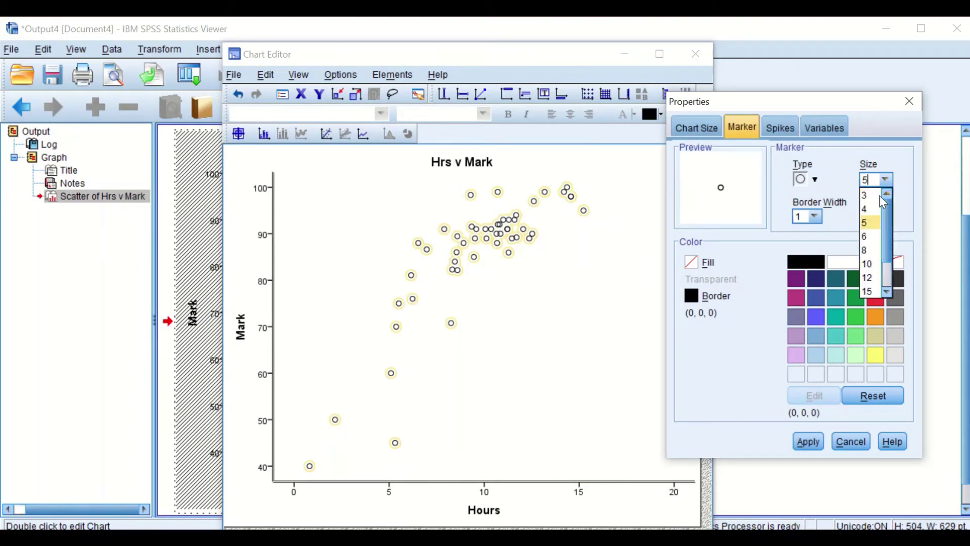
left_click(873, 197)
left_click(706, 265)
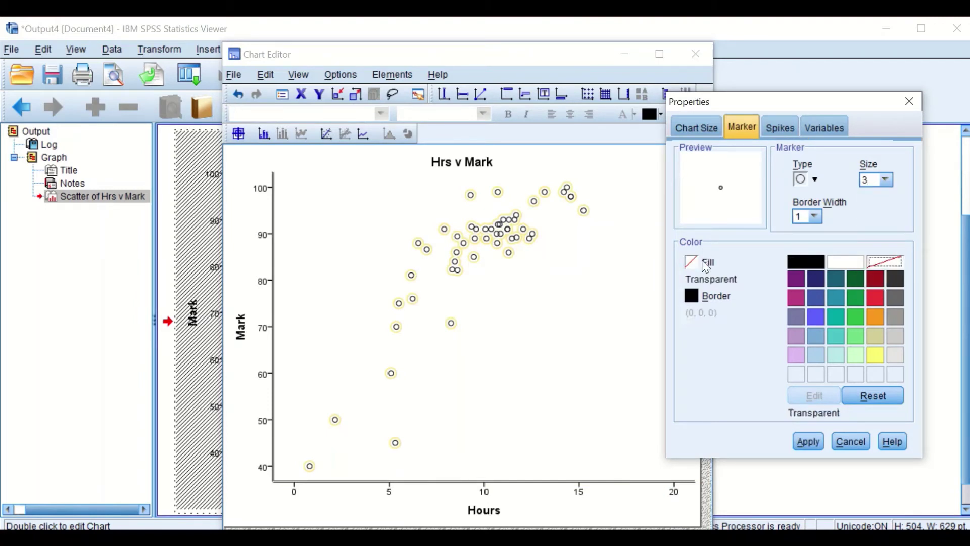
left_click(814, 296)
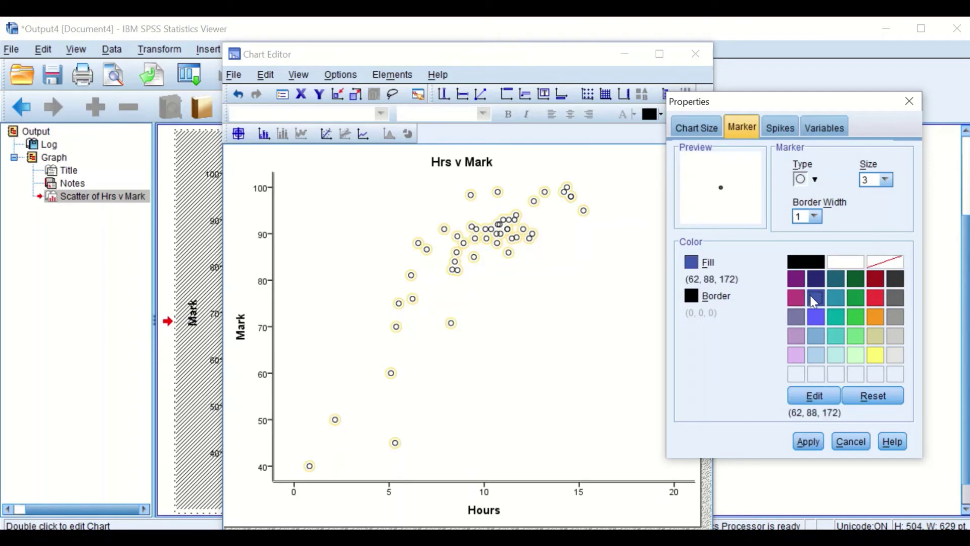
left_click(690, 297)
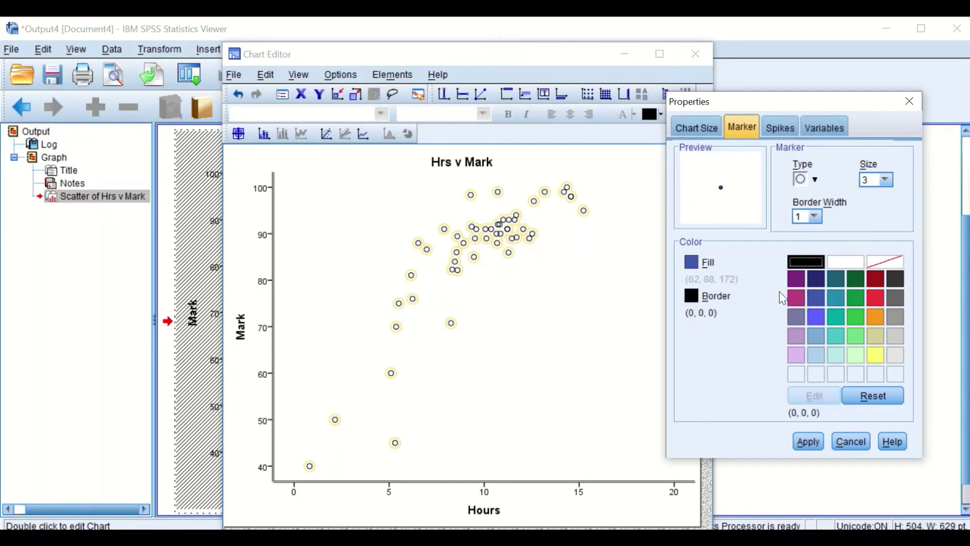
left_click(814, 297)
left_click(808, 442)
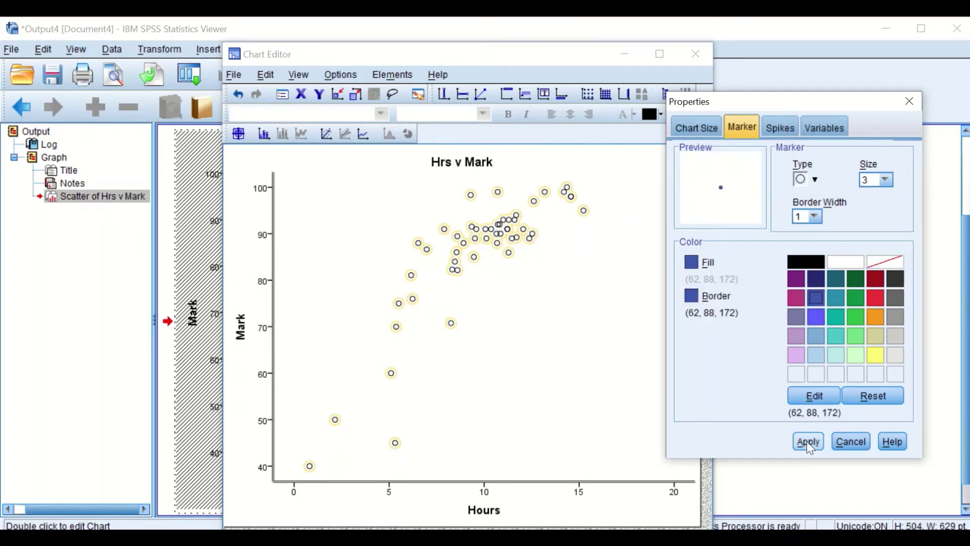
left_click(909, 102)
Add a linear fit line at total to the scatterplot, with no confidence intervals and its label attached
left_click(590, 311)
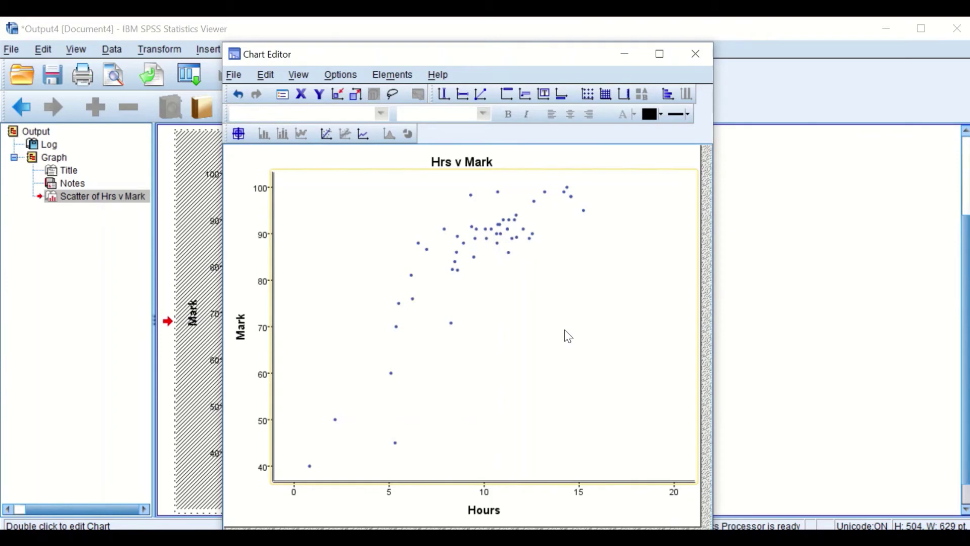
left_click(395, 75)
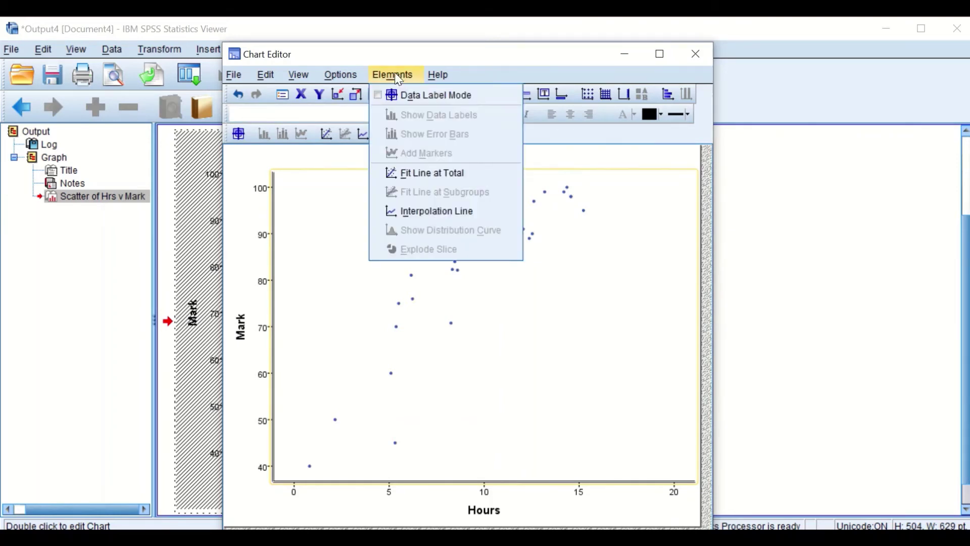
left_click(419, 175)
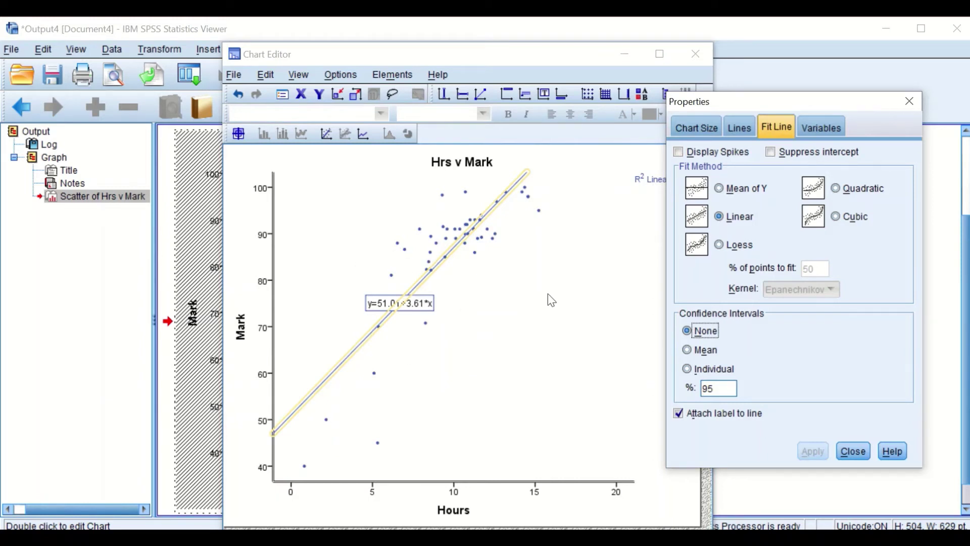
left_click(855, 450)
Format the fit line in red (239, 51, 56) with a line weight of 2
left_click(362, 335)
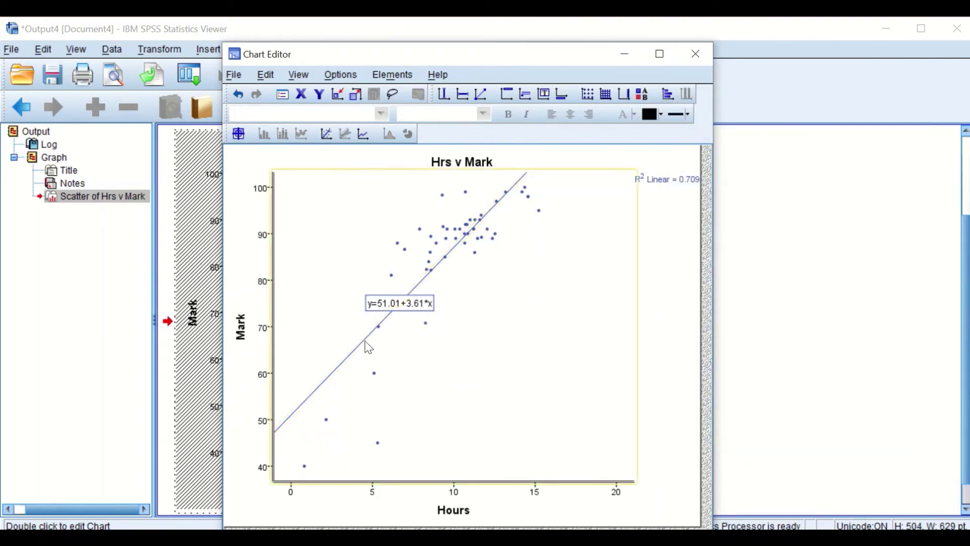
double_click(363, 338)
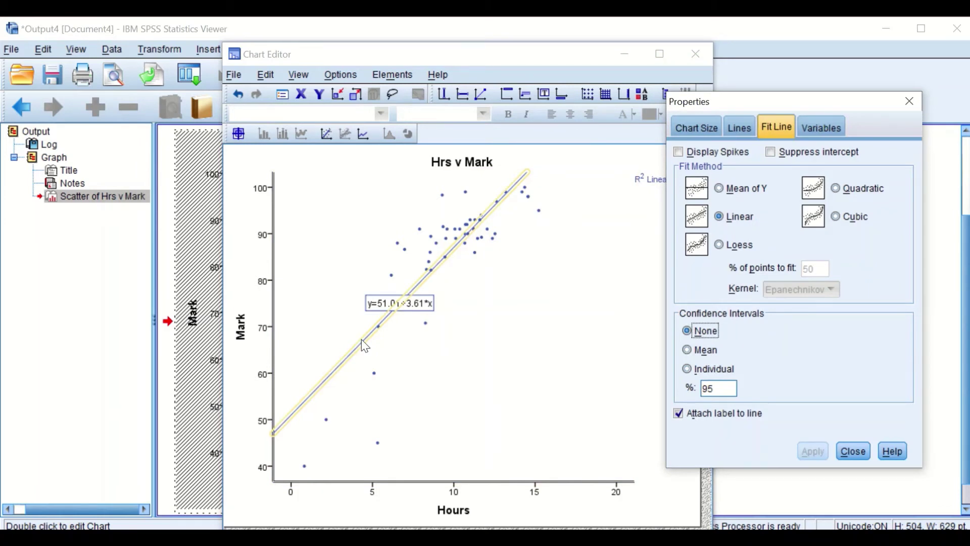
left_click(740, 128)
left_click(872, 302)
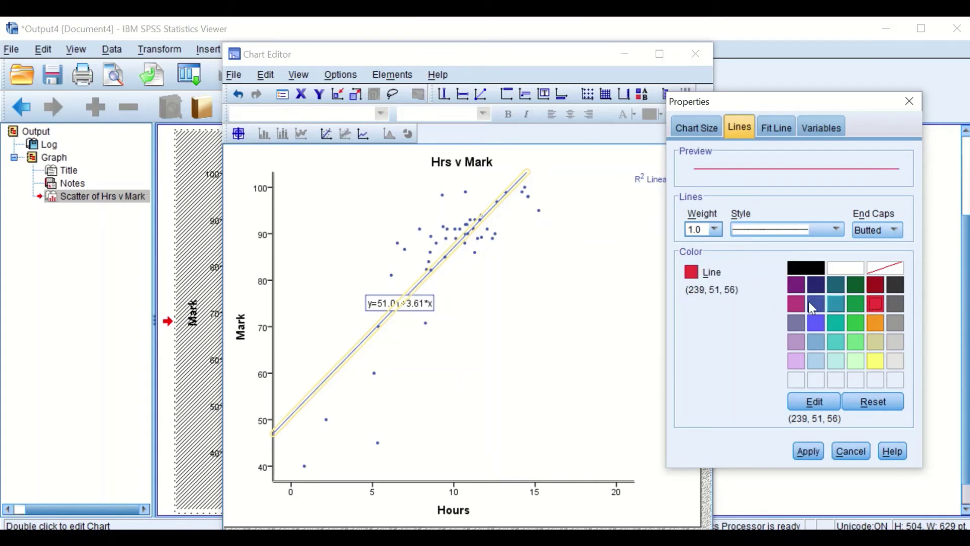
left_click(713, 230)
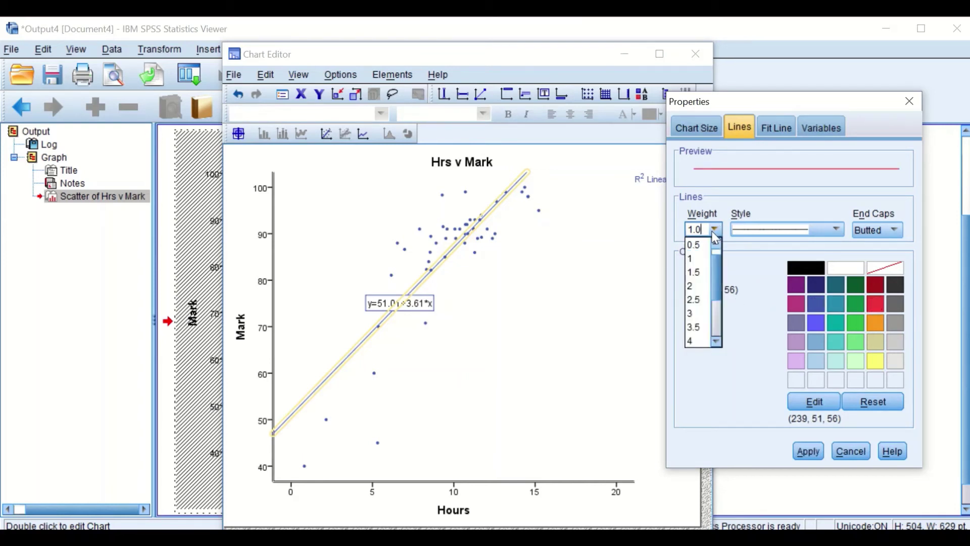
left_click(693, 285)
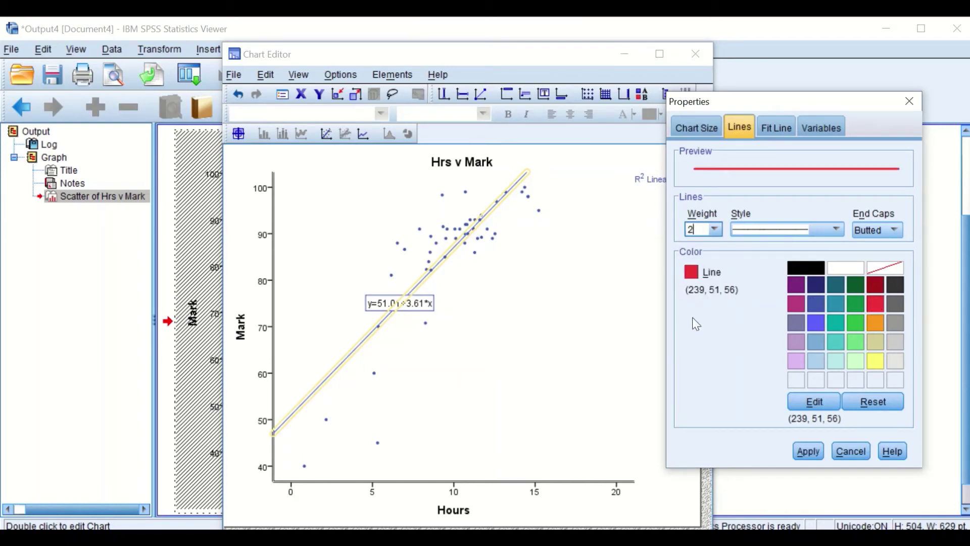
left_click(807, 449)
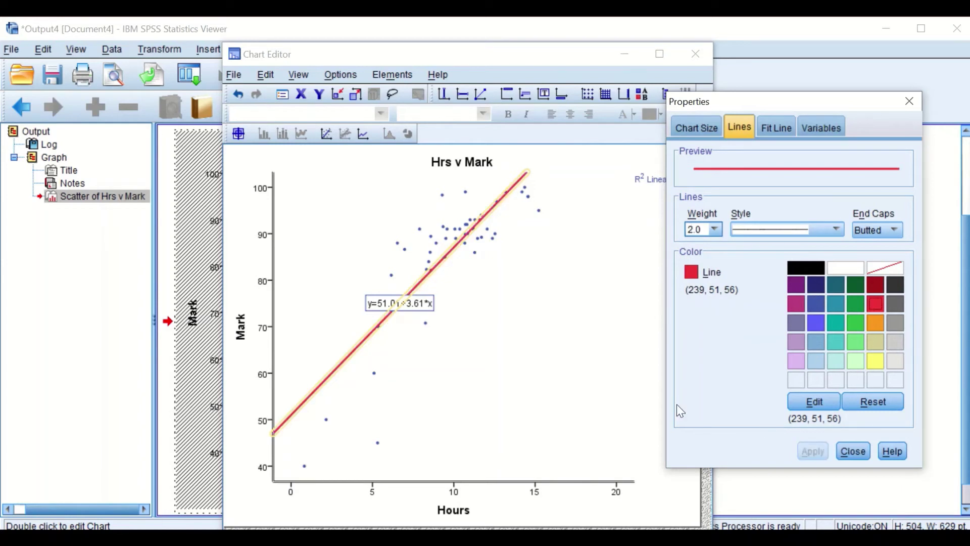
left_click(853, 450)
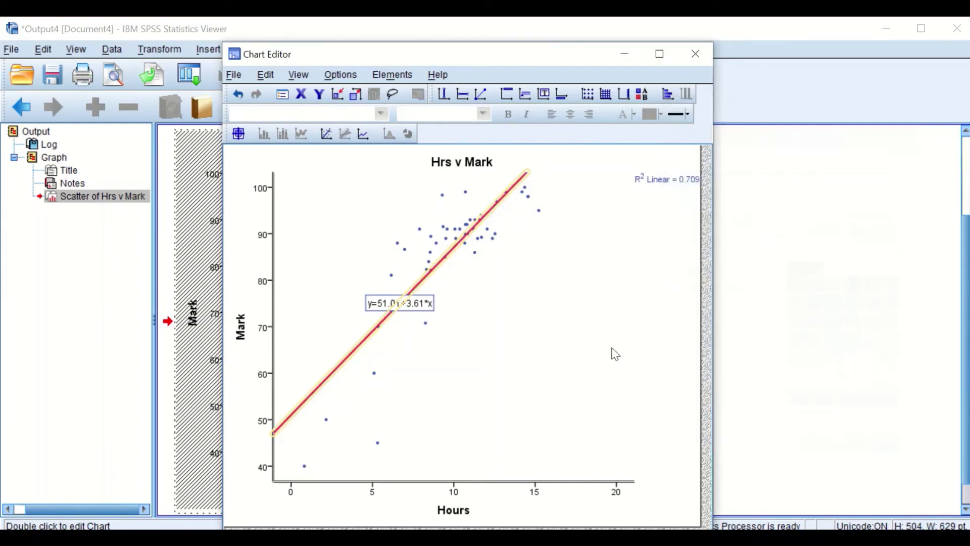
Move the R² Linear label inside the plot area, just beside the highest data points
left_click(671, 175)
left_click(676, 180)
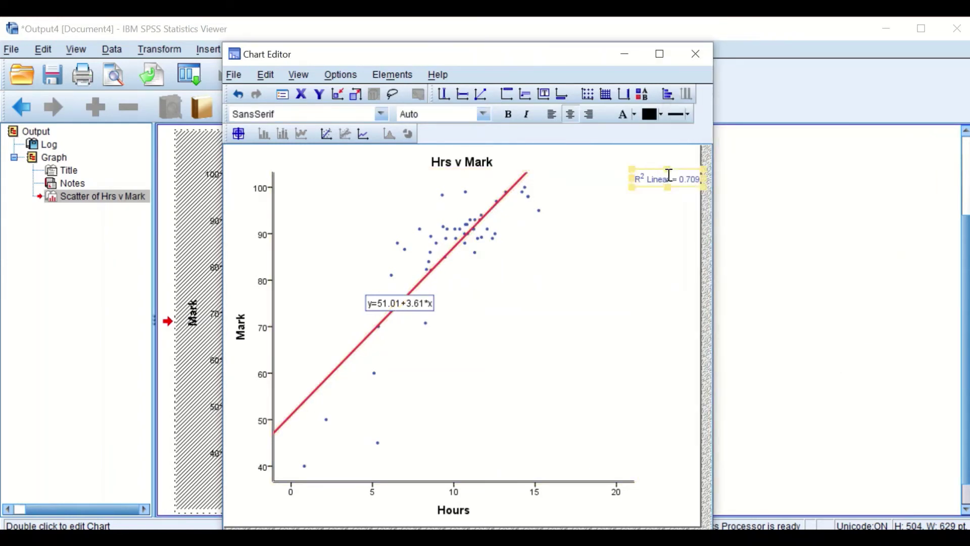
left_click_drag(683, 186, 595, 223)
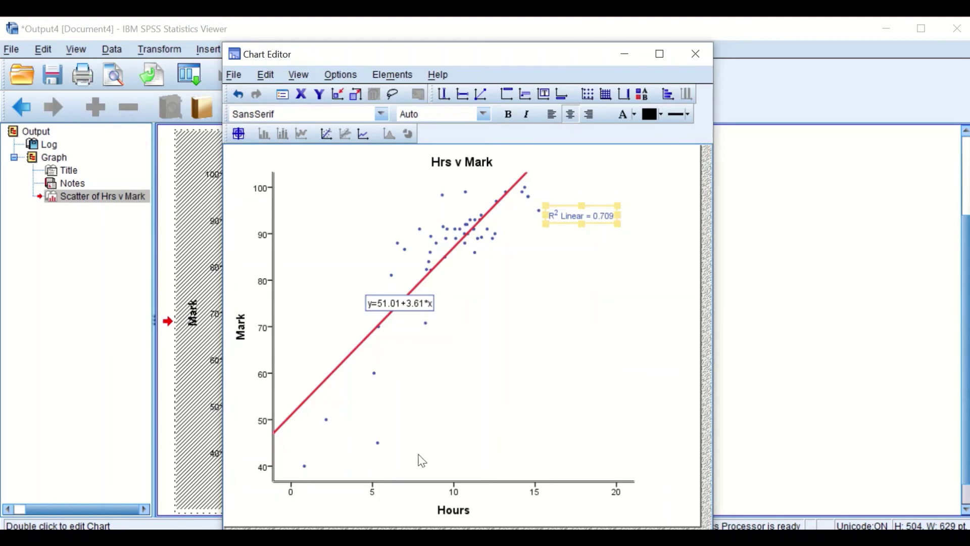
Set the Hours axis scale to a custom maximum of 15
left_click(454, 492)
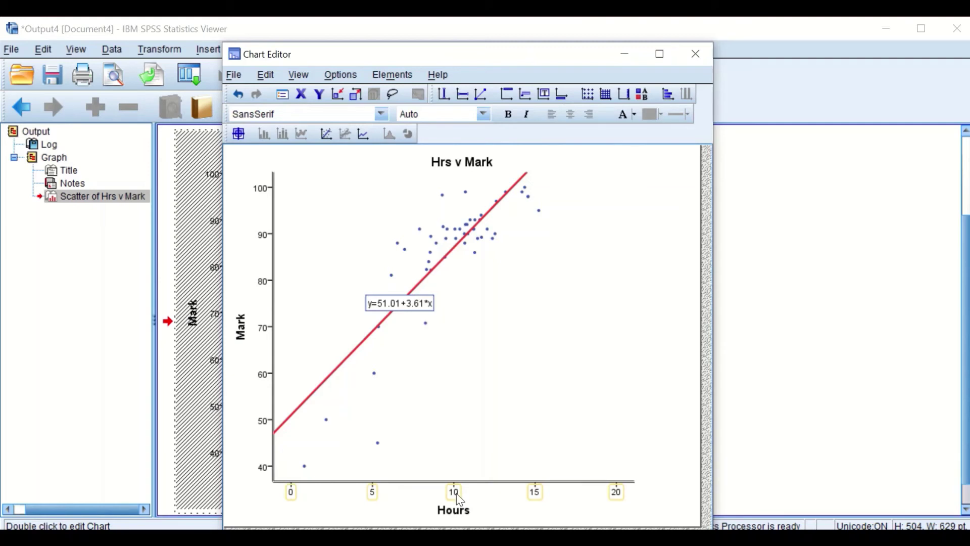
double_click(456, 493)
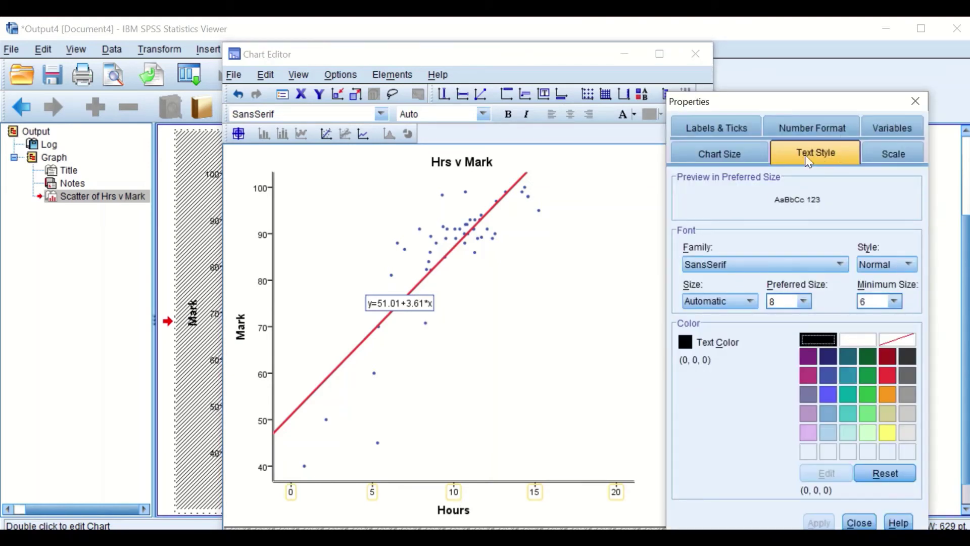
left_click(887, 150)
double_click(805, 233)
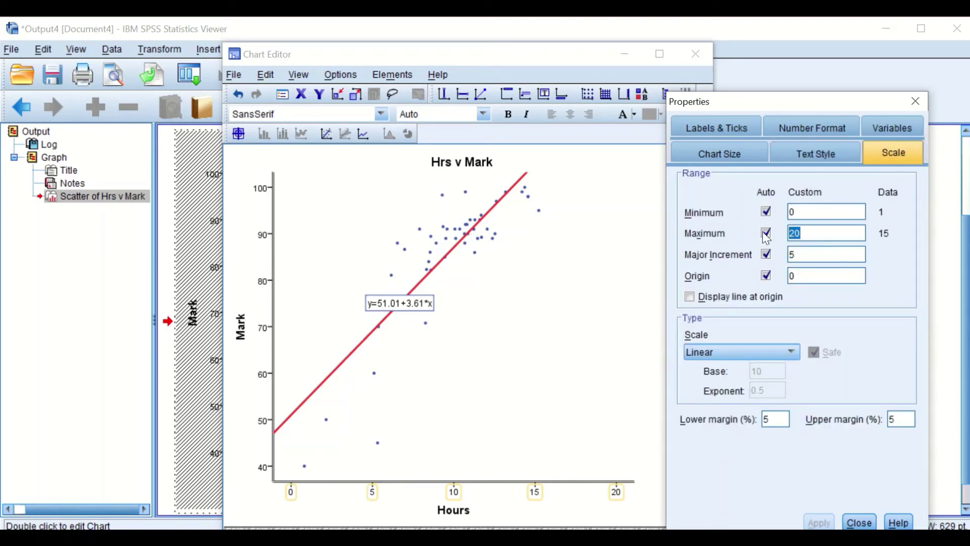
type("15")
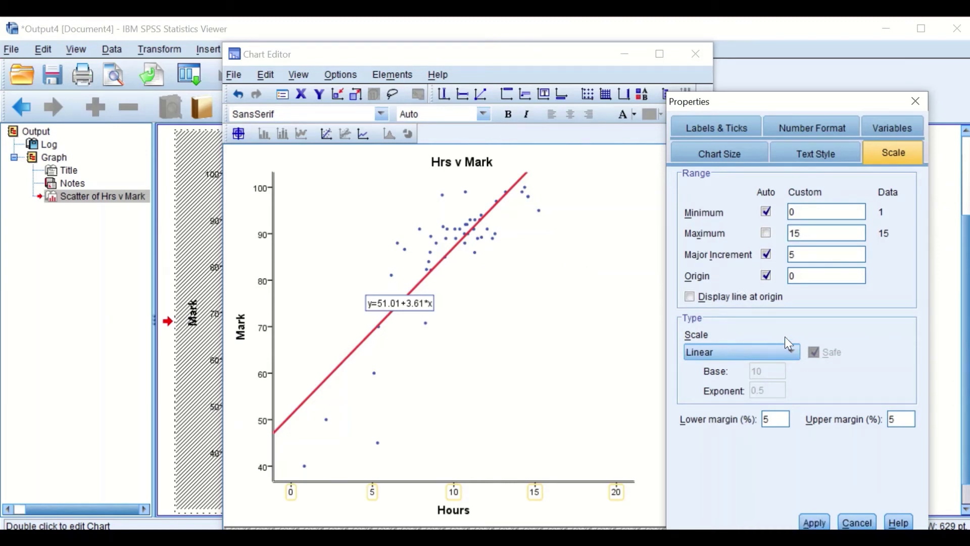
left_click(815, 524)
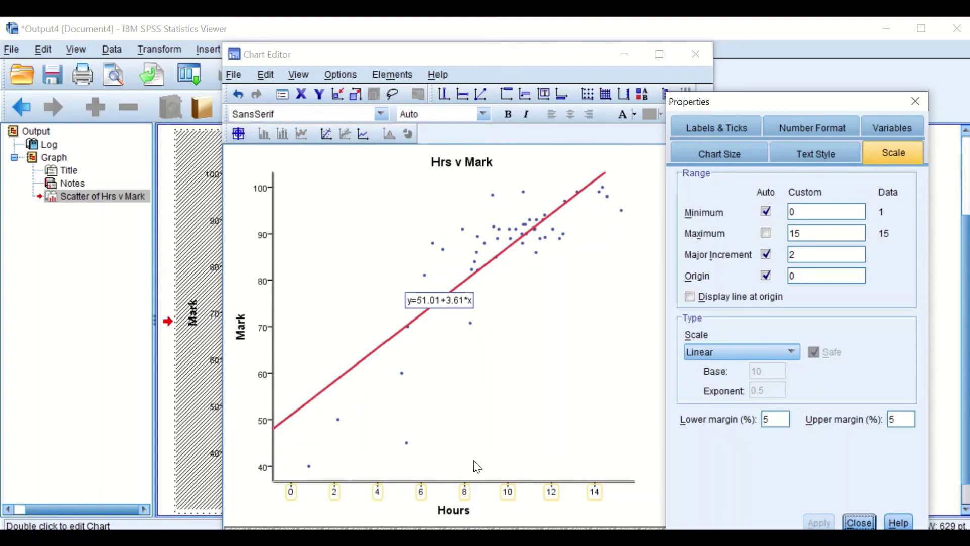
Set the Hours axis's lower margin to 0% and finish editing the chart
left_click(445, 481)
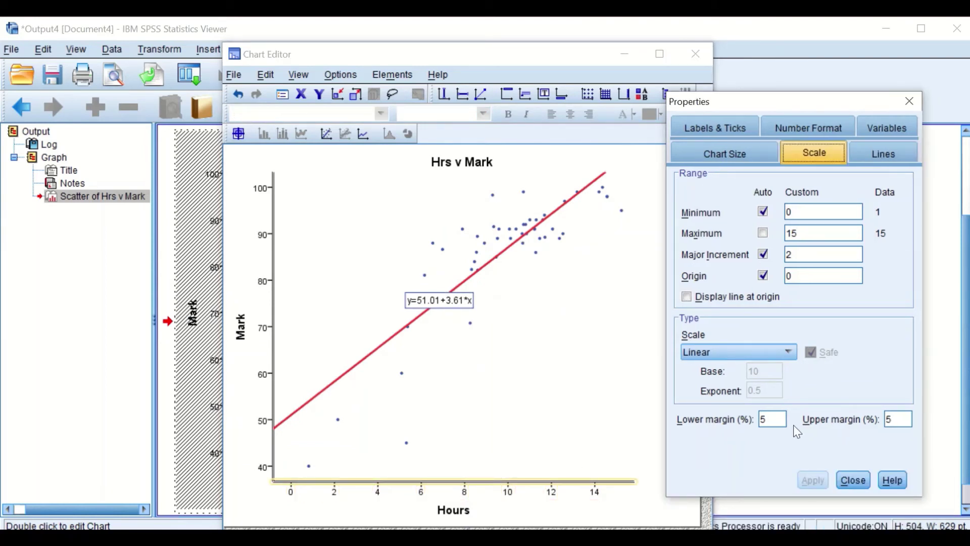
double_click(765, 418)
type("0")
left_click(806, 478)
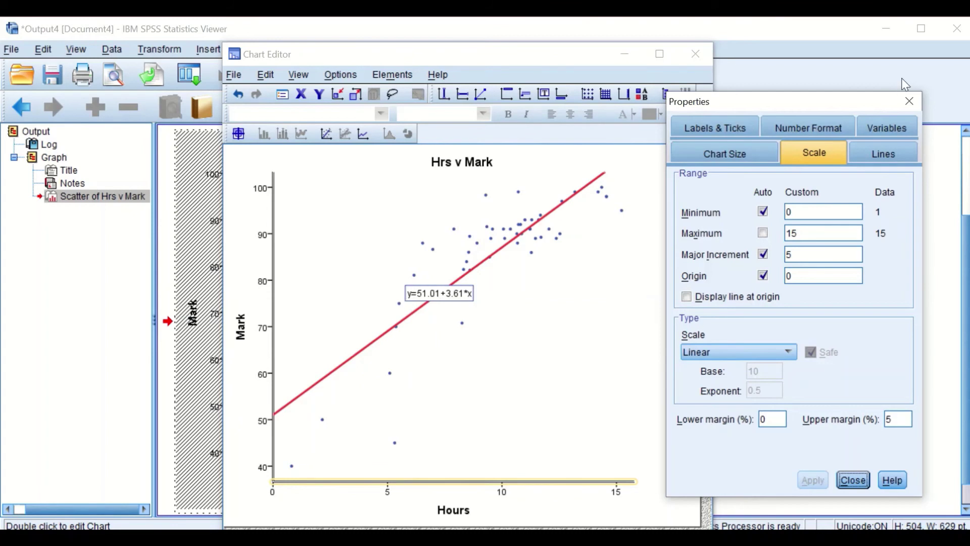
left_click(909, 101)
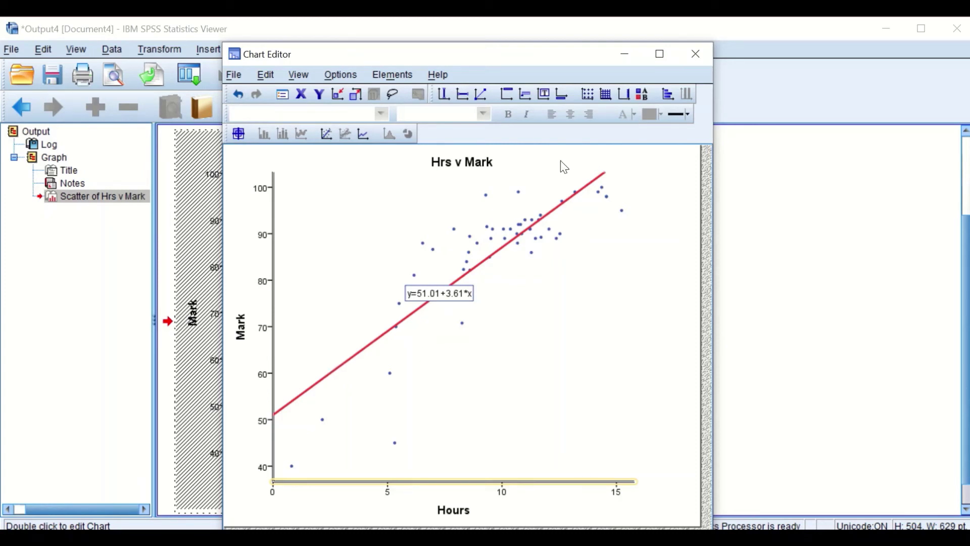
left_click(699, 56)
Examine the finished scatterplot in the output, including its fit line, equation label and where the line meets the Mark axis
scroll(741, 253, "down", 5)
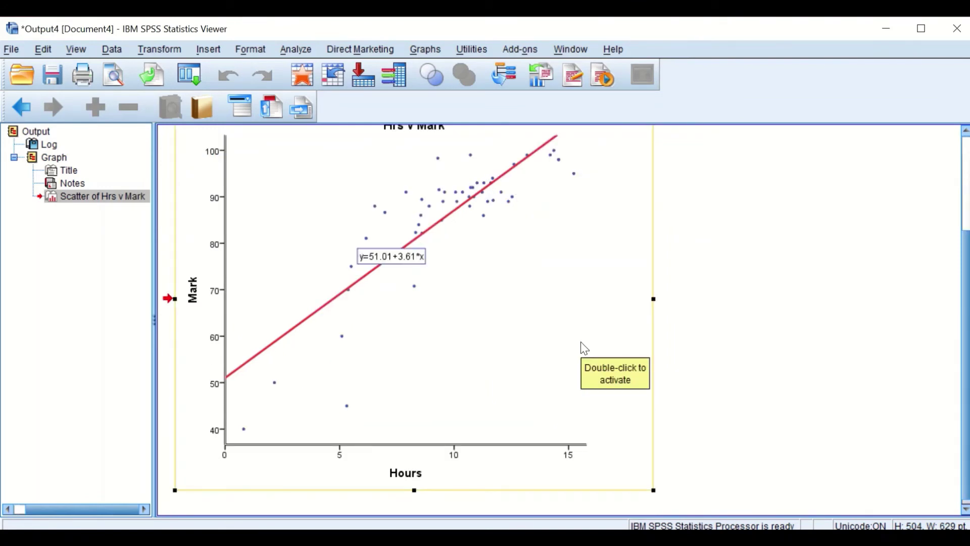
scroll(580, 341, "up", 4)
scroll(580, 342, "down", 2)
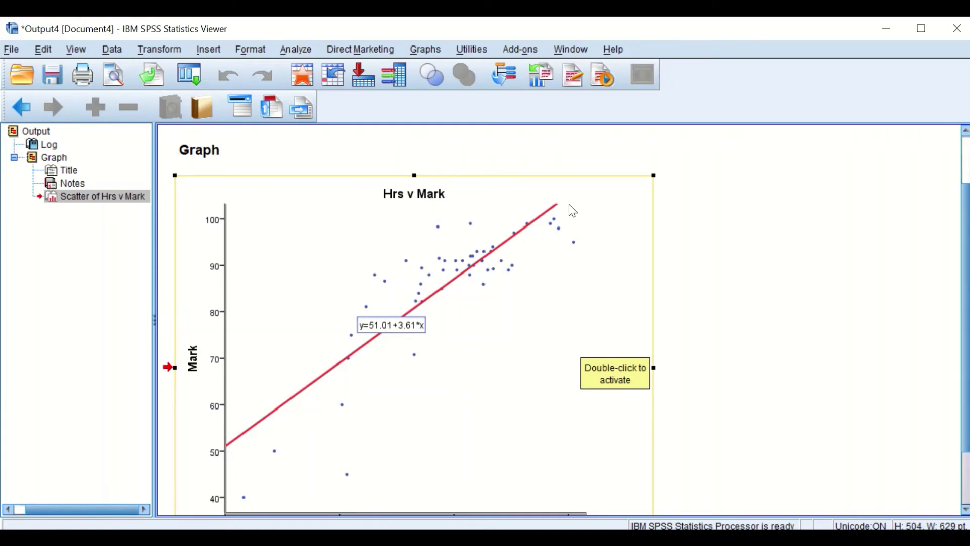
scroll(513, 340, "down", 2)
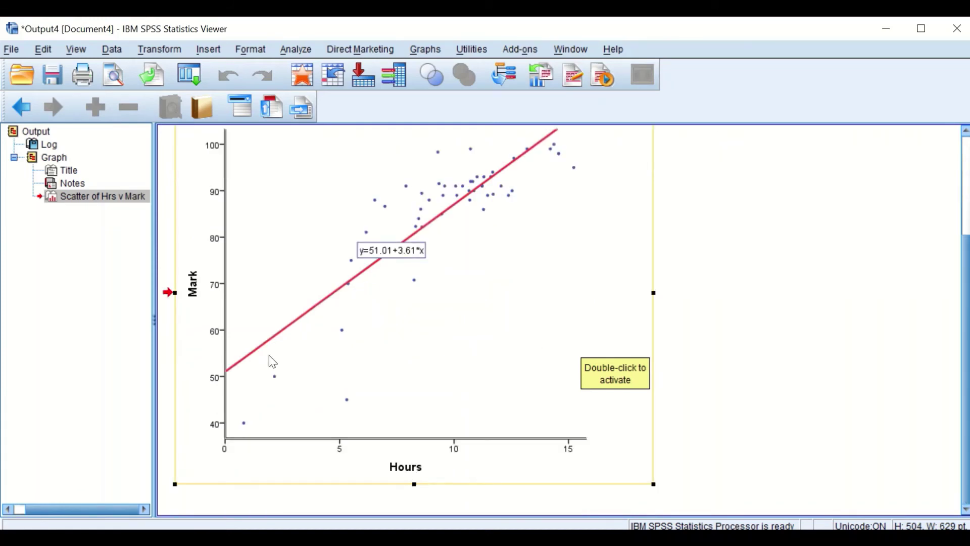
scroll(386, 349, "up", 4)
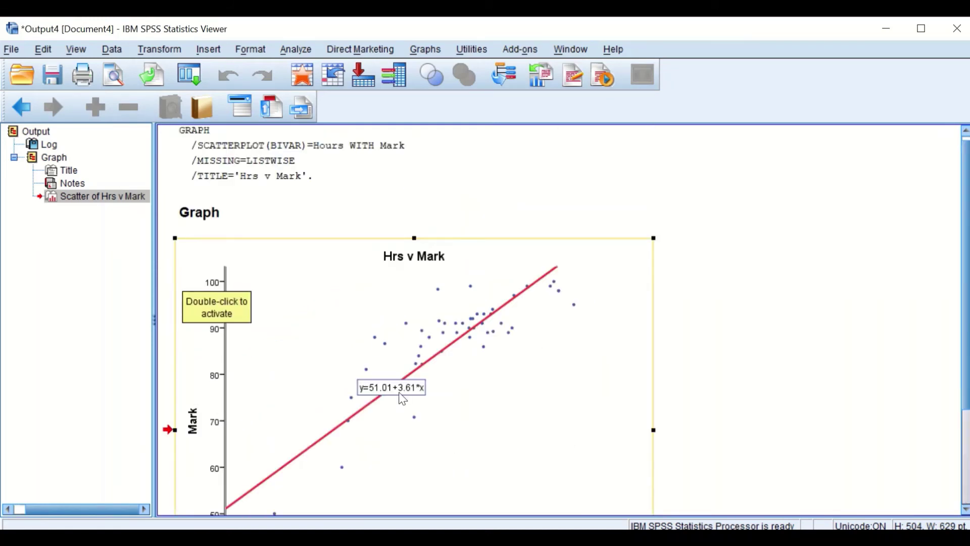
scroll(440, 386, "down", 2)
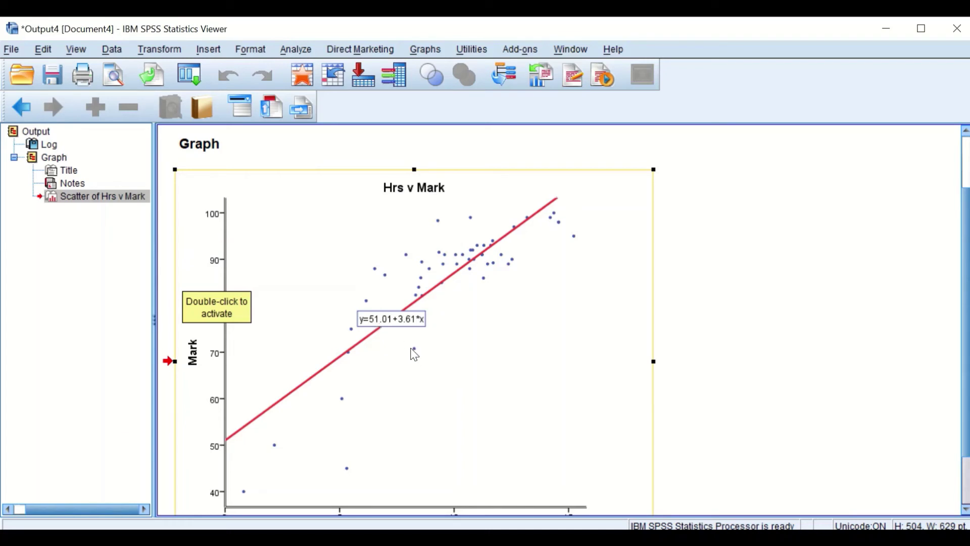
scroll(445, 352, "down", 2)
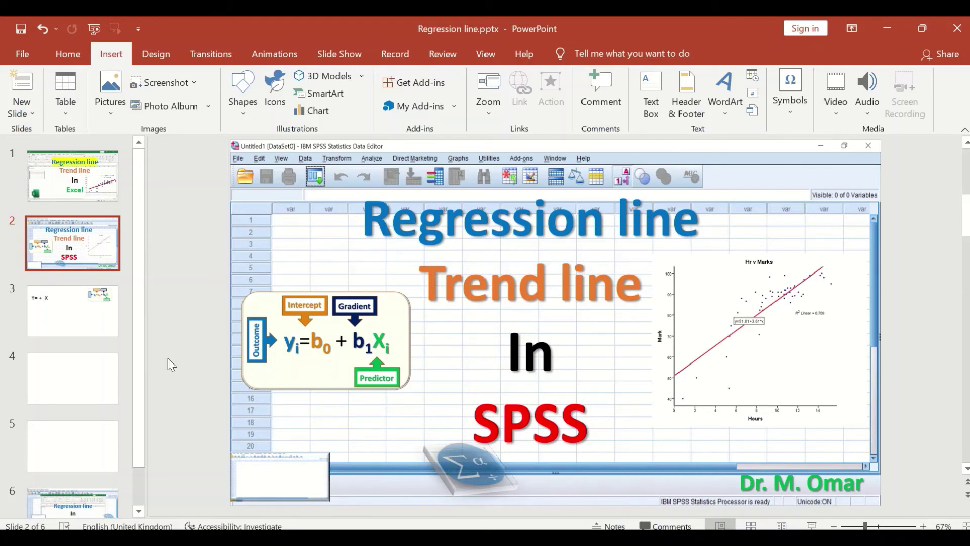
Switch to Regression line.pptx in PowerPoint and, on slide 3, enlarge the regression equation picture and shift it toward the slide's centre
left_click(75, 298)
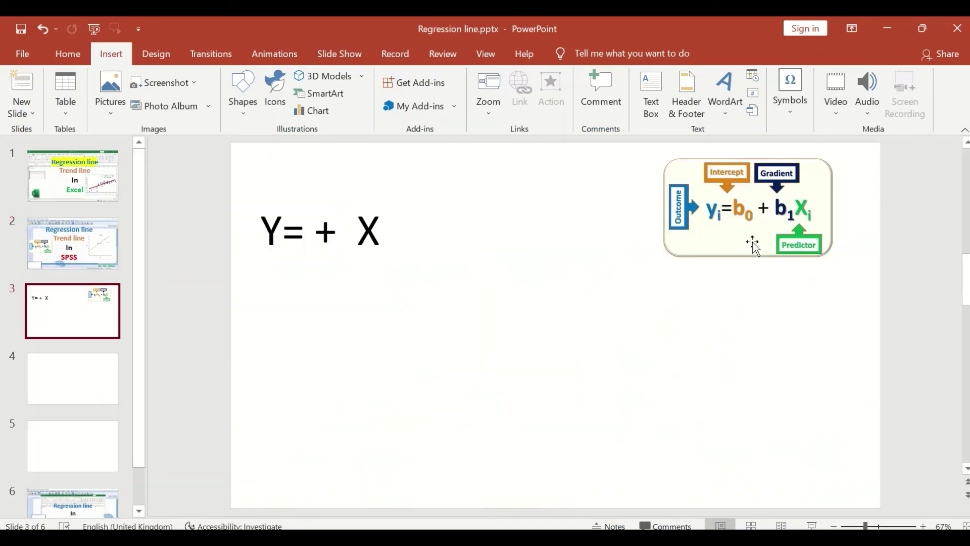
left_click(641, 254)
left_click_drag(725, 272, 809, 319)
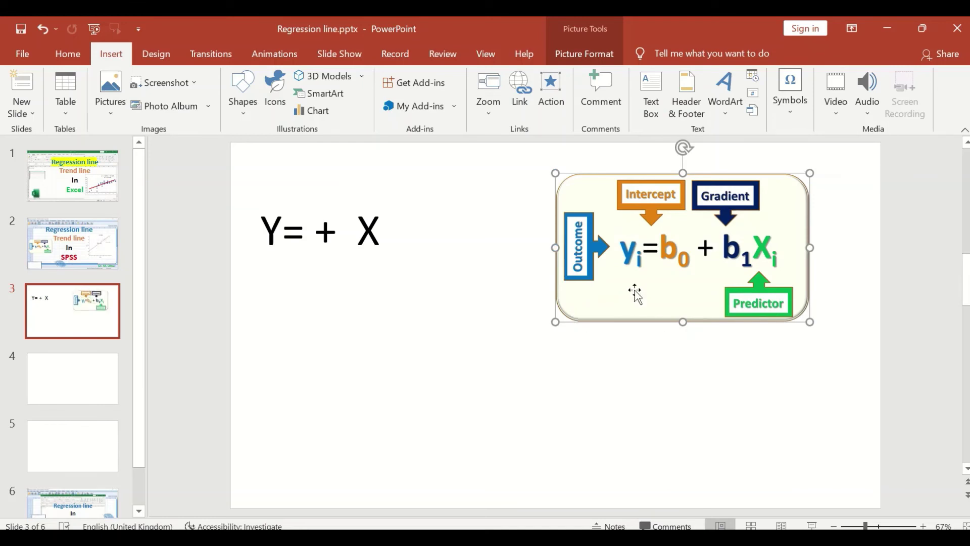